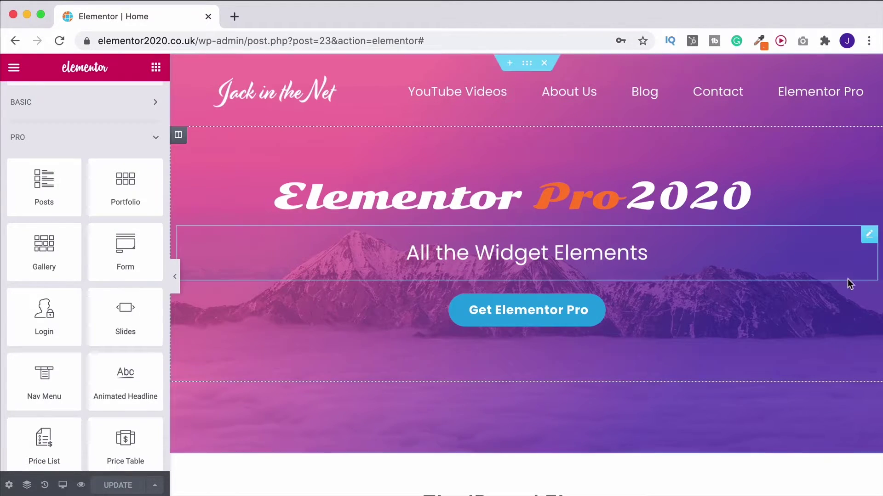
Step: Look through the page's widget showcase sections, from the hero through Posts, Portfolio and Gallery to the Multi-Step Form
scroll(848, 280, down, 5)
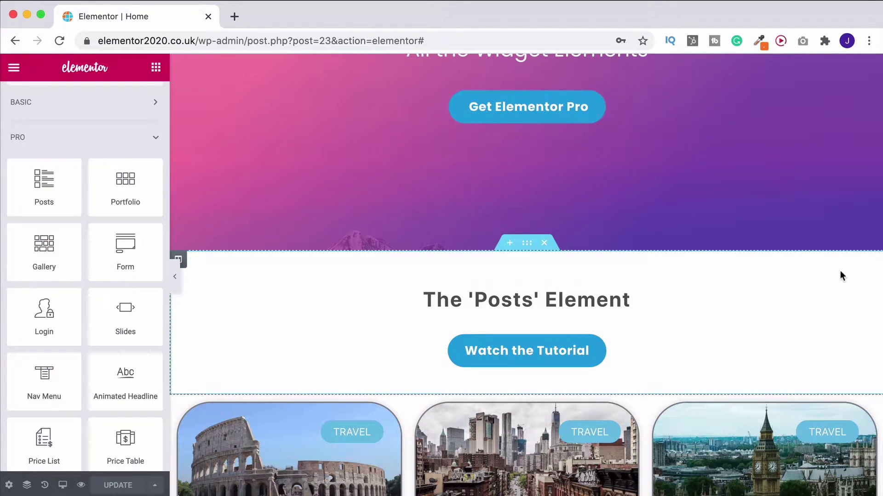
scroll(837, 273, up, 5)
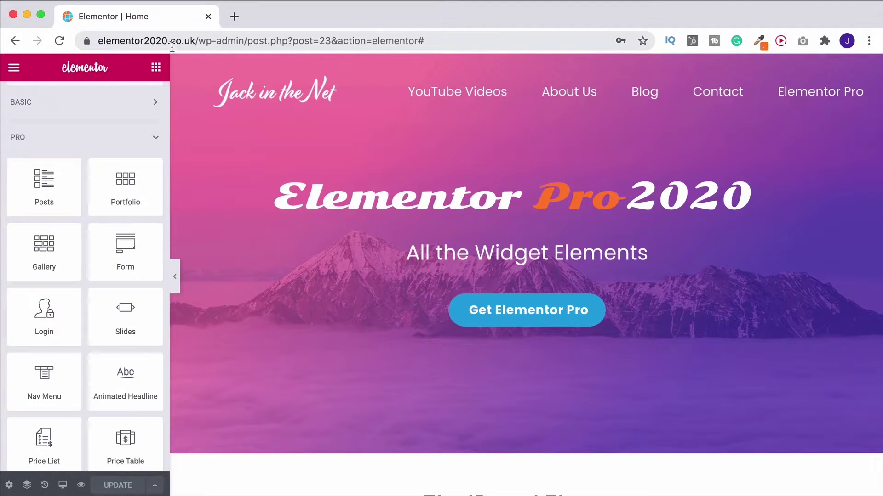
scroll(339, 226, down, 15)
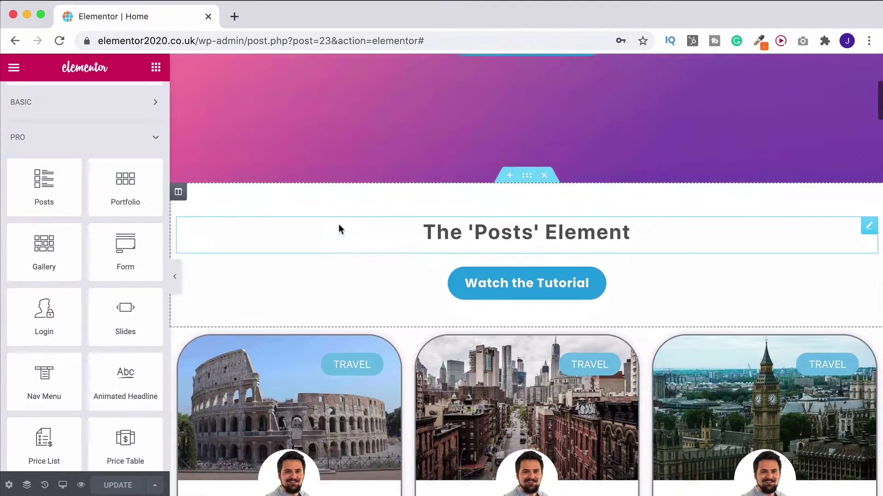
scroll(339, 224, down, 13)
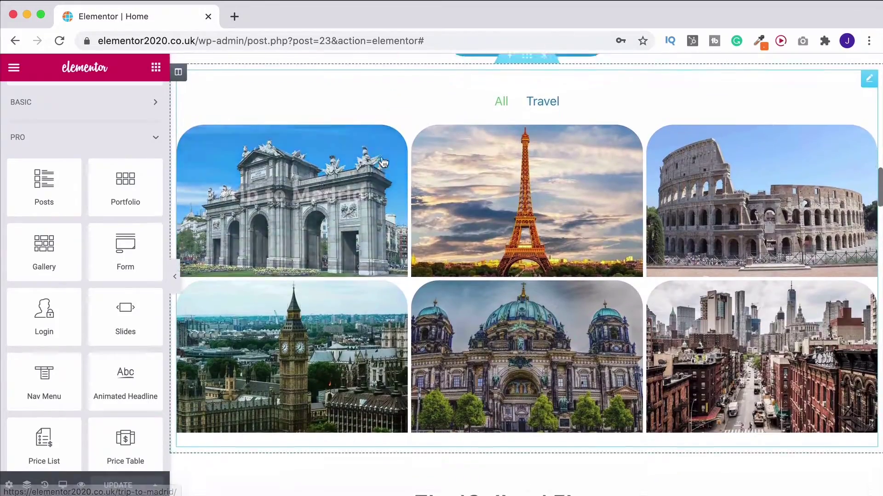
scroll(472, 233, up, 12)
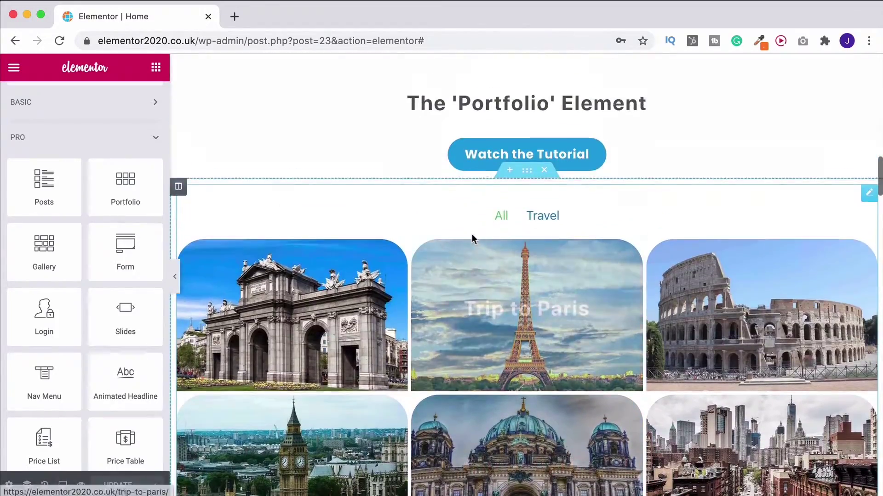
scroll(471, 234, up, 3)
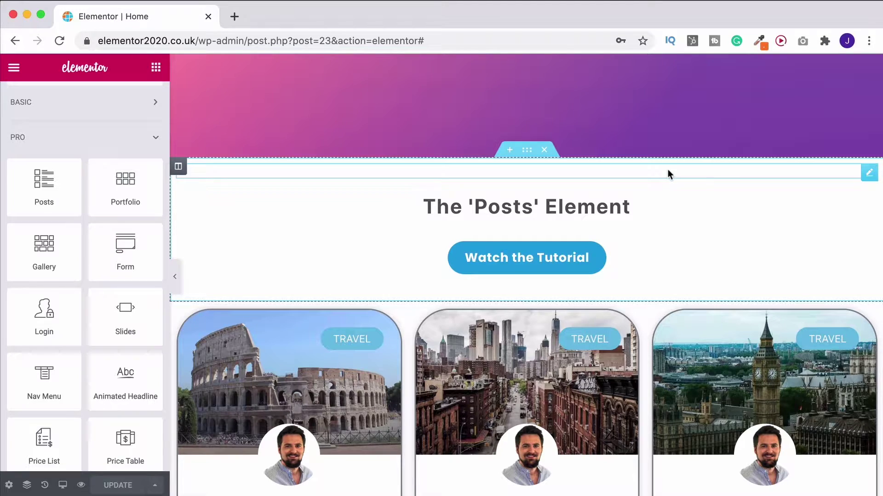
scroll(676, 208, down, 15)
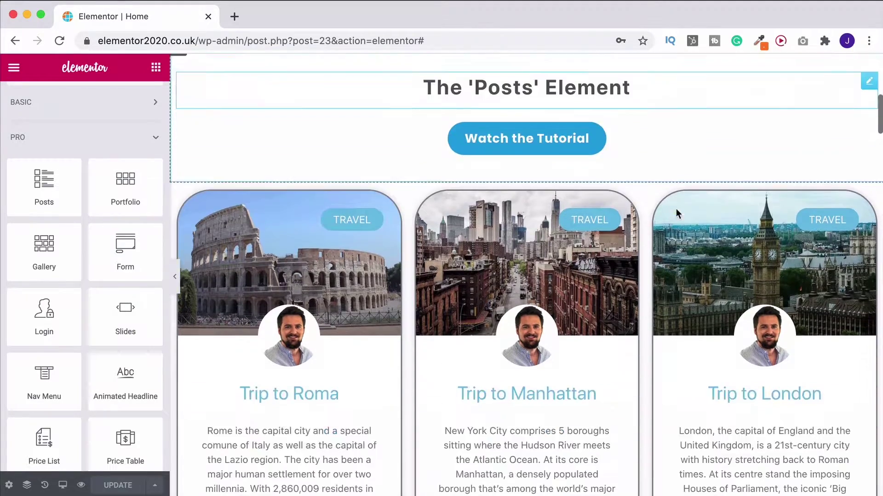
scroll(677, 214, down, 15)
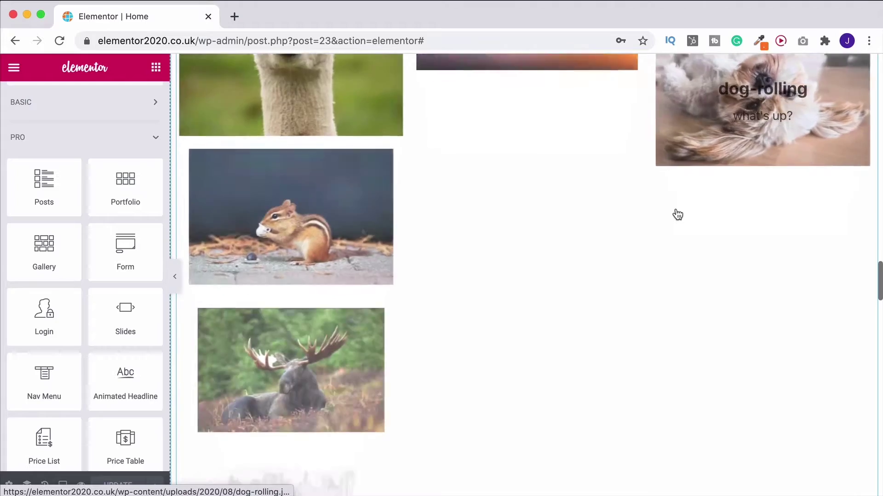
scroll(676, 209, down, 3)
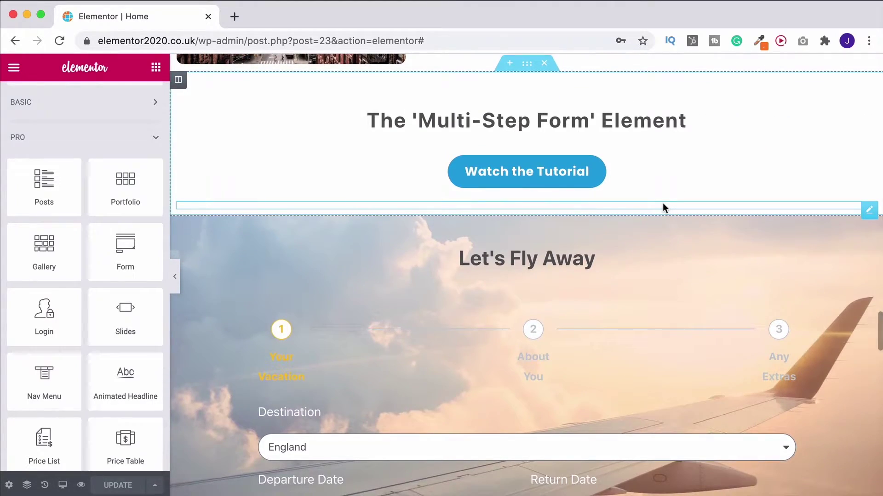
scroll(663, 208, up, 20)
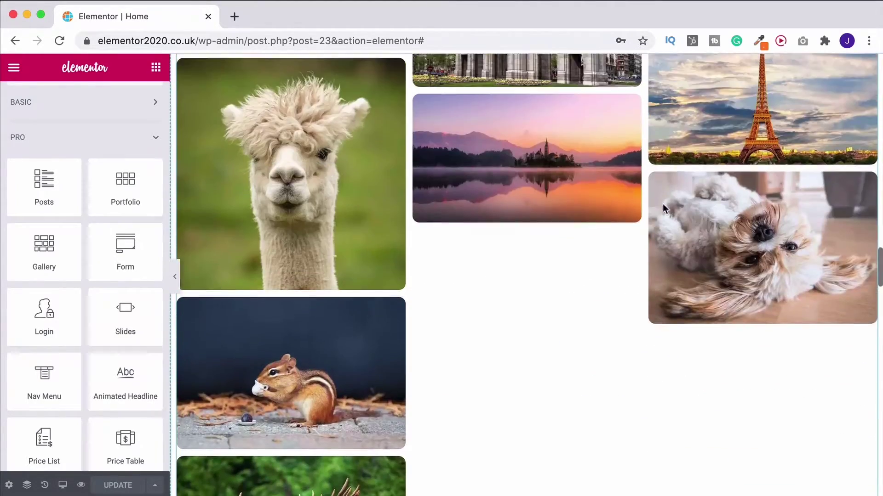
scroll(663, 207, up, 15)
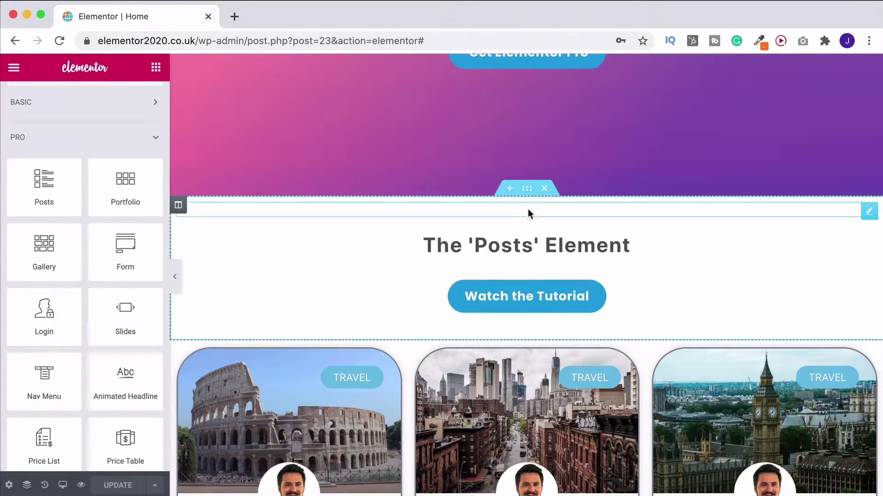
Step: Insert a two-column section with a wide left and a narrow right column above the 'Posts' Element section
click(509, 188)
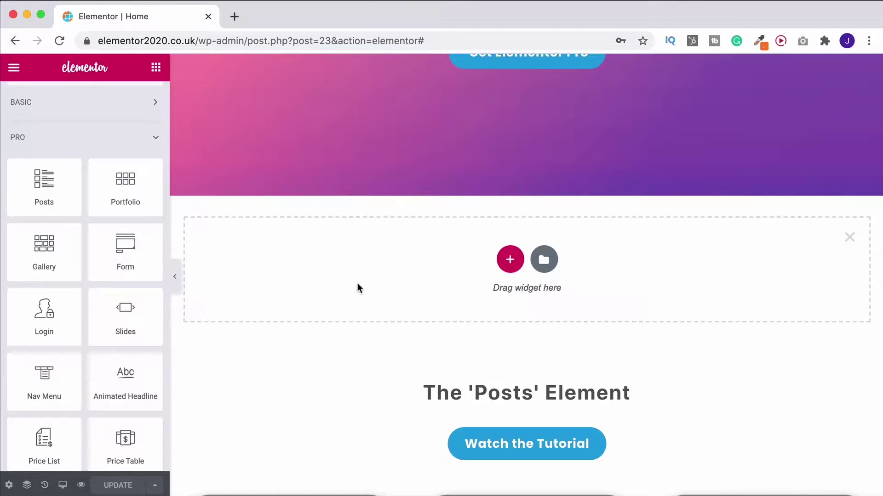
click(510, 260)
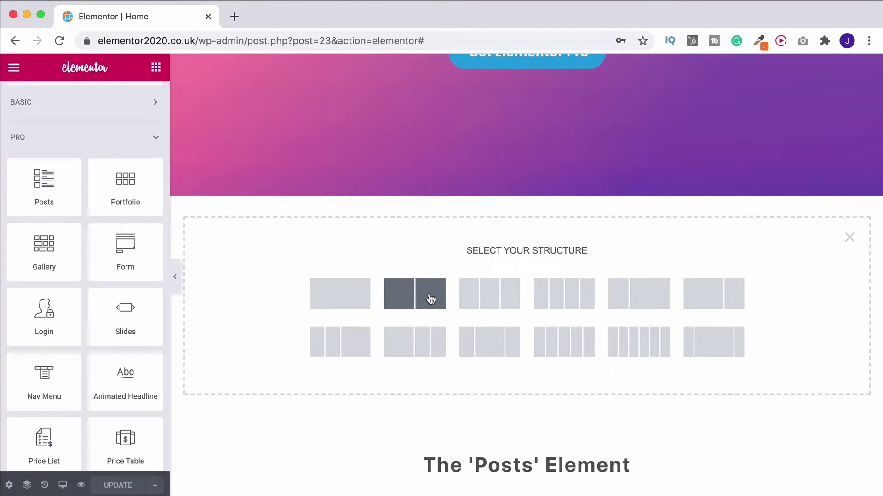
click(709, 297)
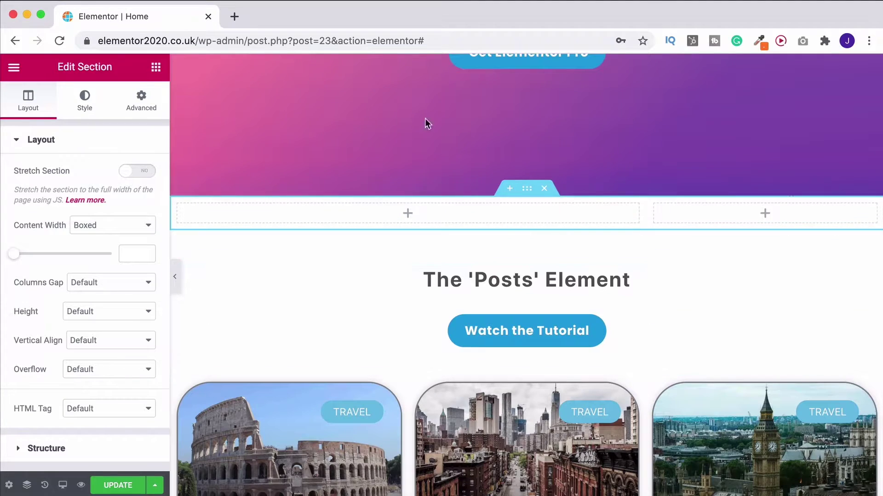
Step: Add a Nav Menu widget to the new section's narrow column and widen that column until the menu fits on one line
click(156, 69)
drag(42, 425, 765, 211)
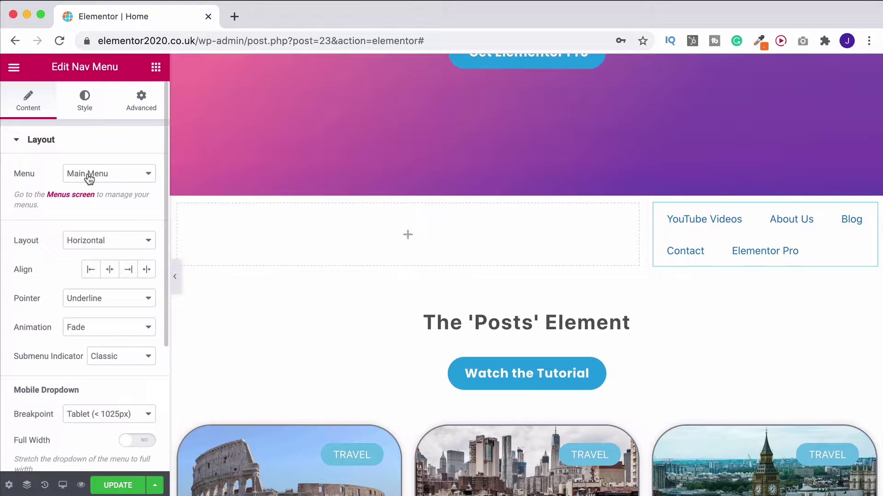
scroll(529, 278, up, 3)
scroll(528, 276, up, 3)
scroll(581, 103, down, 3)
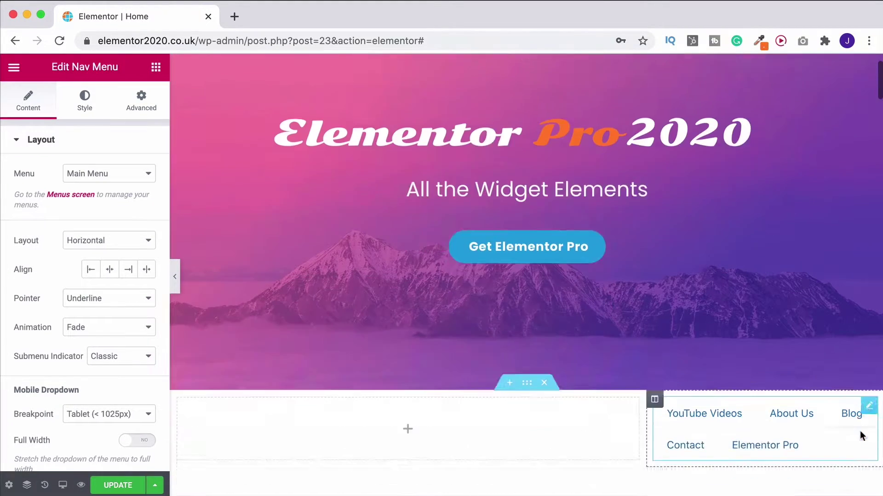
click(138, 183)
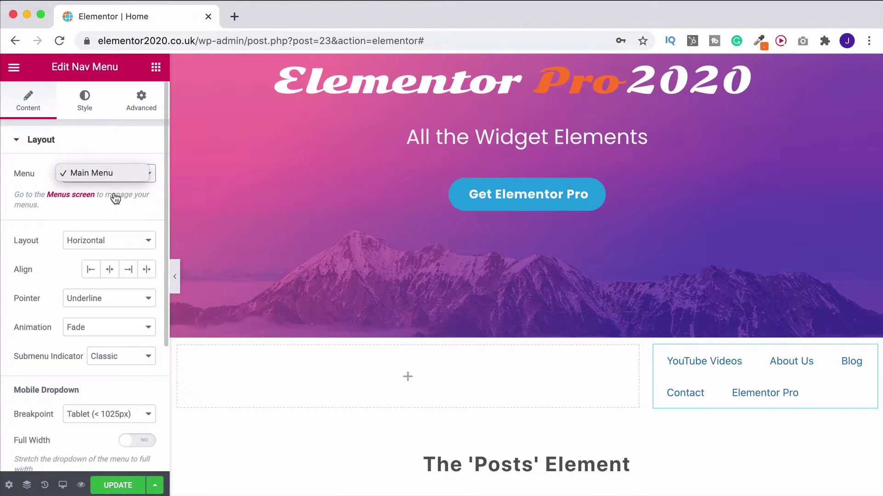
click(145, 211)
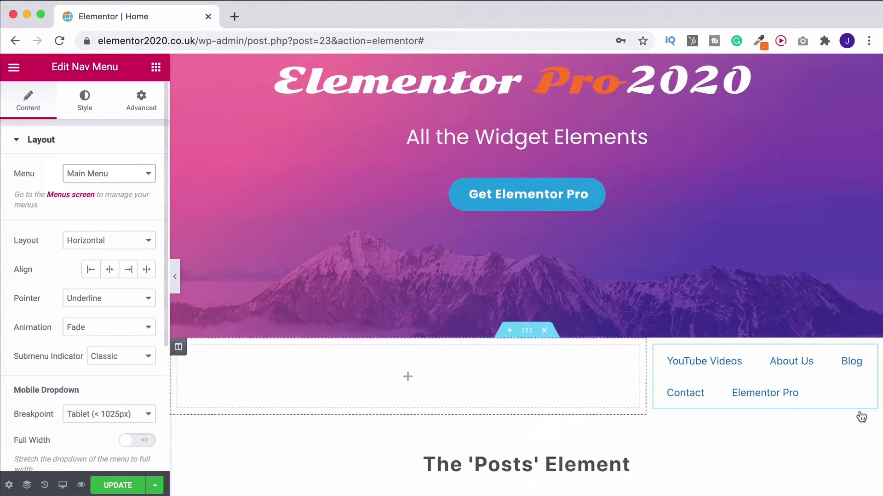
drag(645, 373, 375, 381)
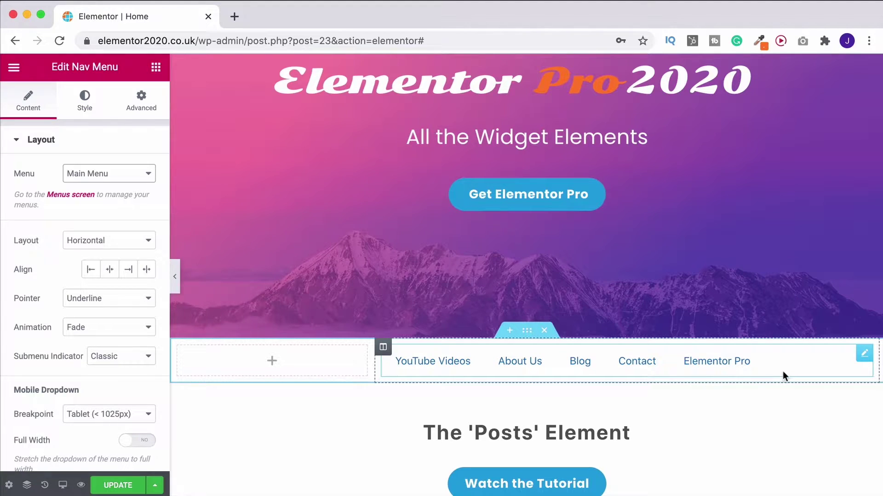
Step: Set the nav menu's layout to Vertical
click(111, 241)
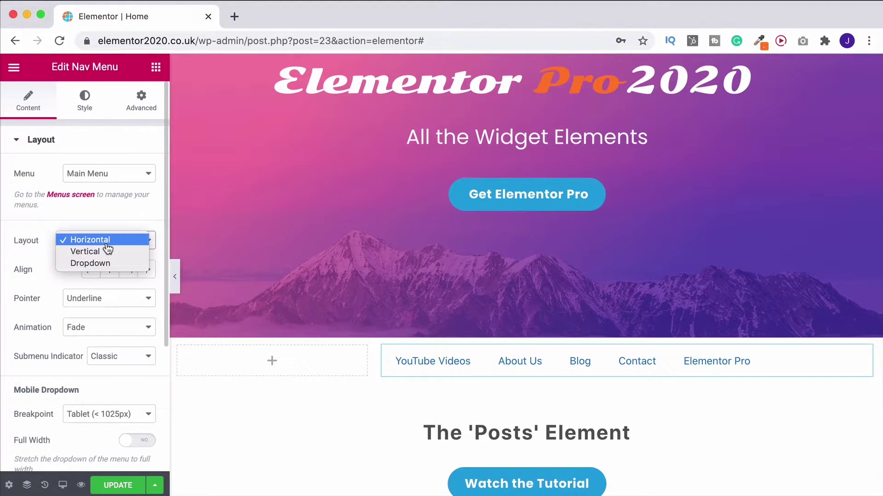
click(94, 251)
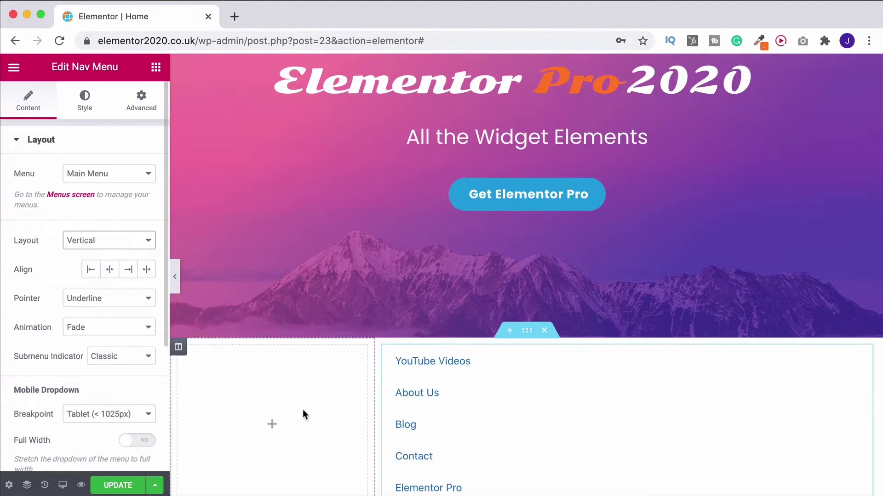
scroll(378, 379, down, 3)
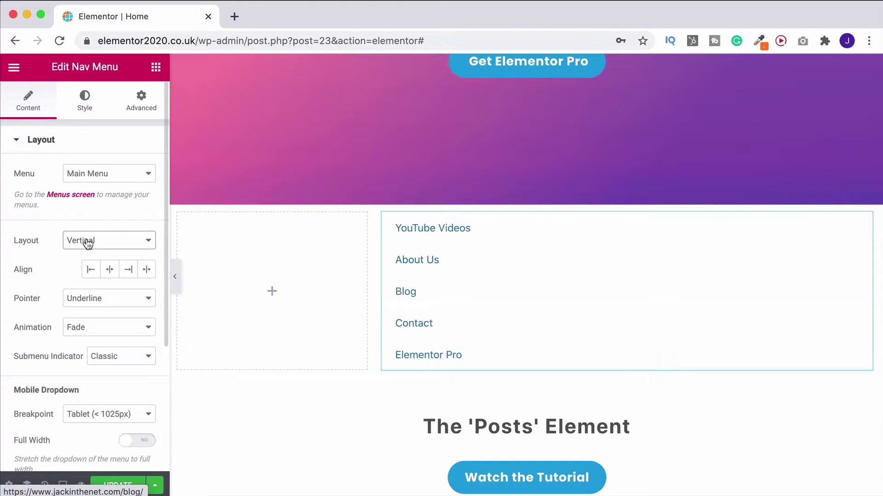
Step: Try right and left alignment on the nav menu and settle on centre alignment
click(128, 269)
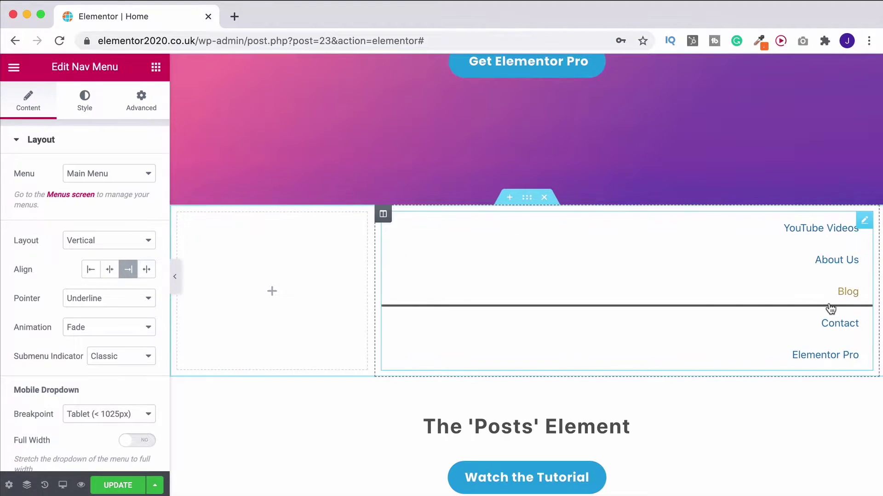
click(92, 271)
click(109, 271)
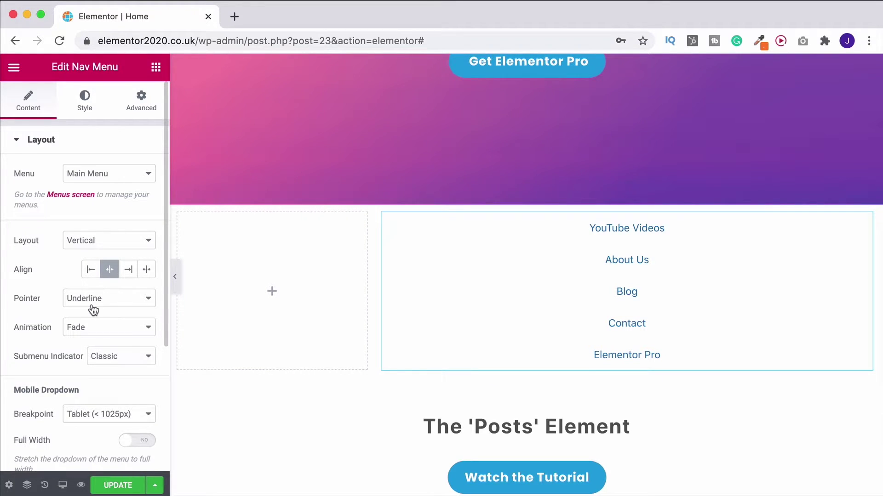
Step: Set the nav menu's layout back to Horizontal
scroll(99, 285, down, 1)
click(109, 234)
click(83, 220)
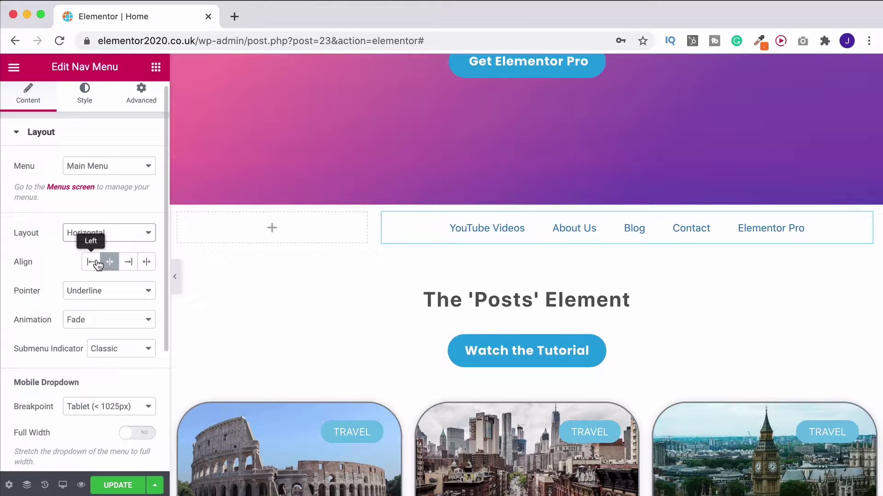
Step: Give the 'Portfolio' Element heading section the CSS ID portfolio-widget and copy that ID
scroll(391, 284, down, 3)
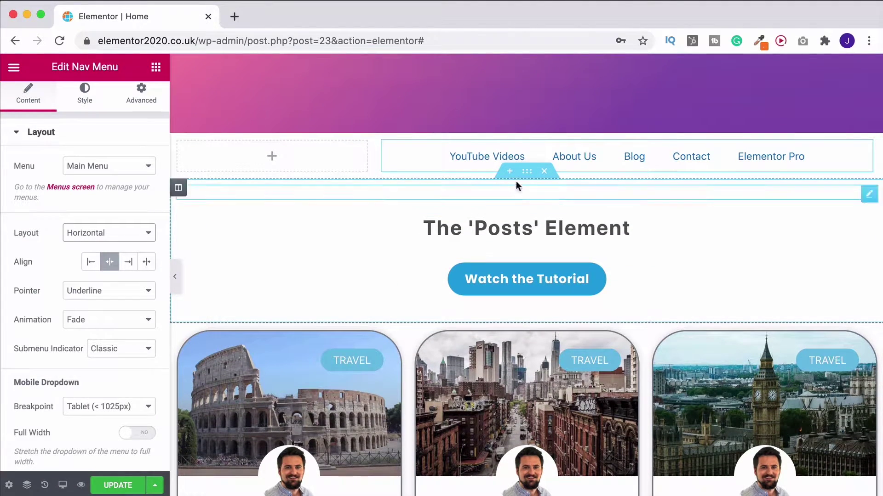
scroll(562, 197, down, 10)
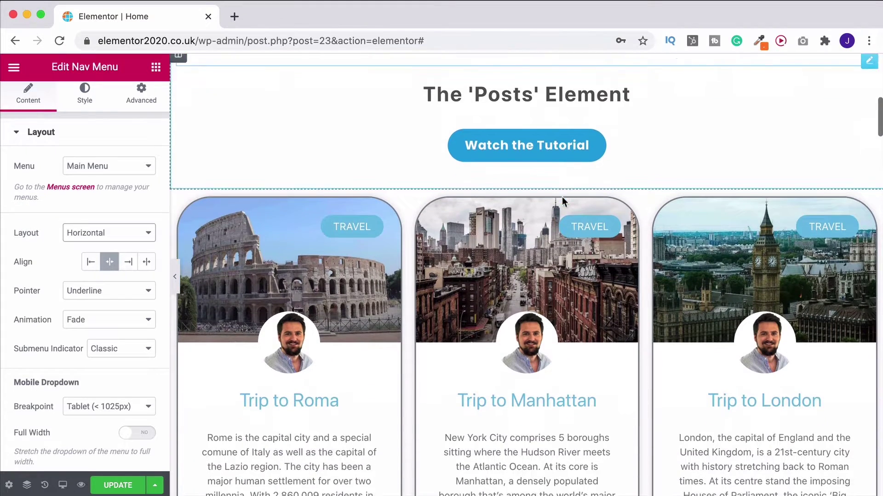
scroll(562, 197, down, 7)
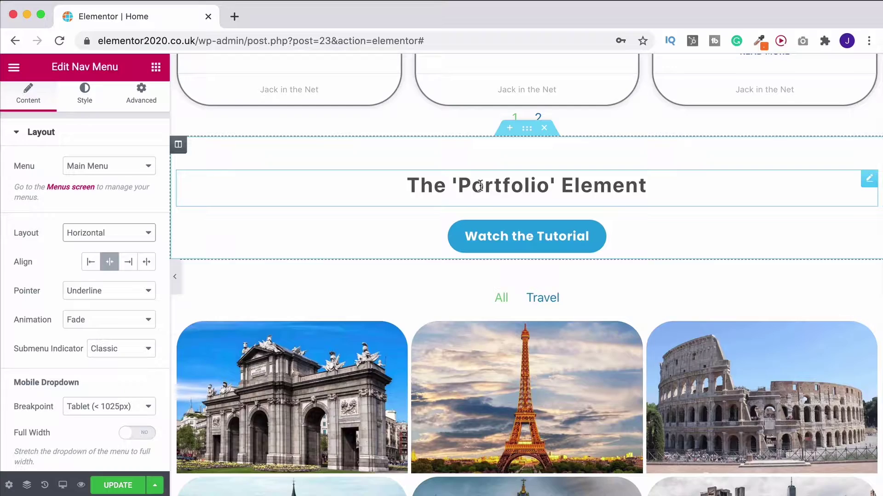
scroll(480, 184, up, 15)
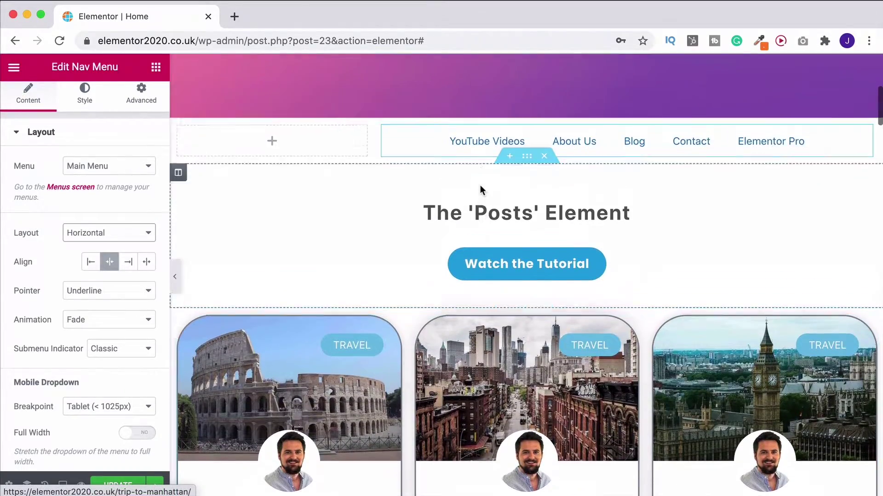
scroll(556, 173, down, 15)
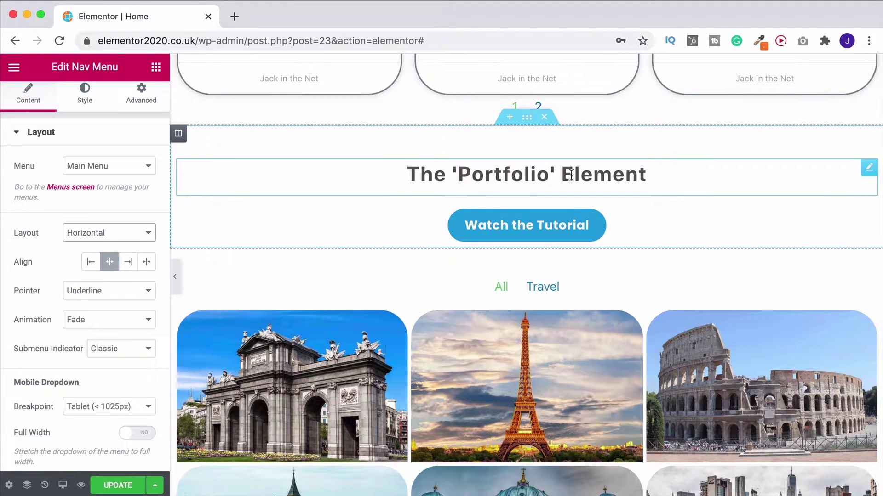
click(526, 118)
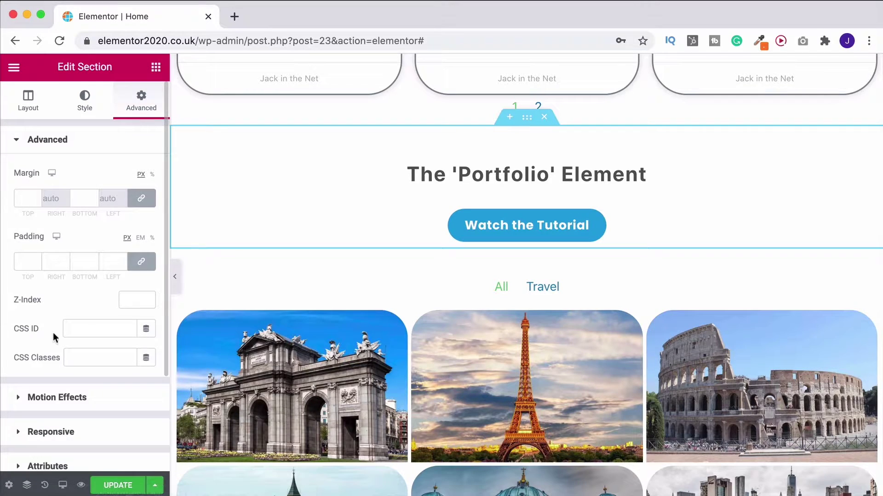
click(91, 327)
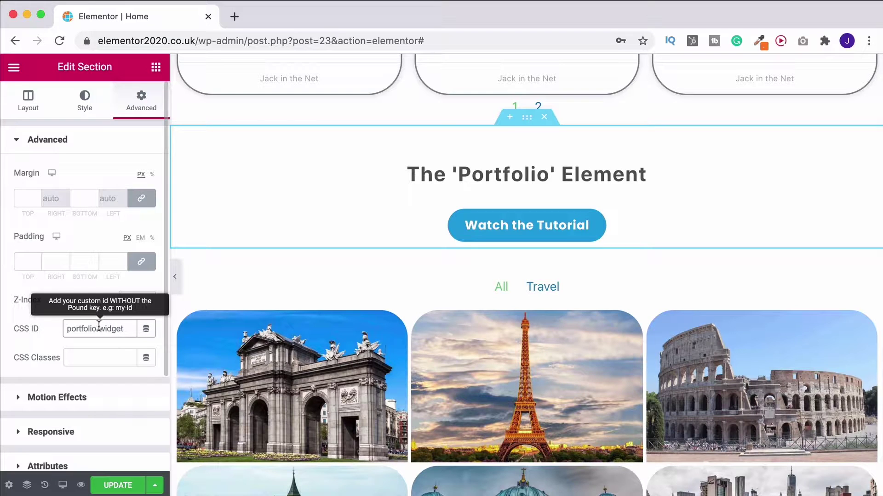
drag(125, 329, 60, 329)
key(super+c)
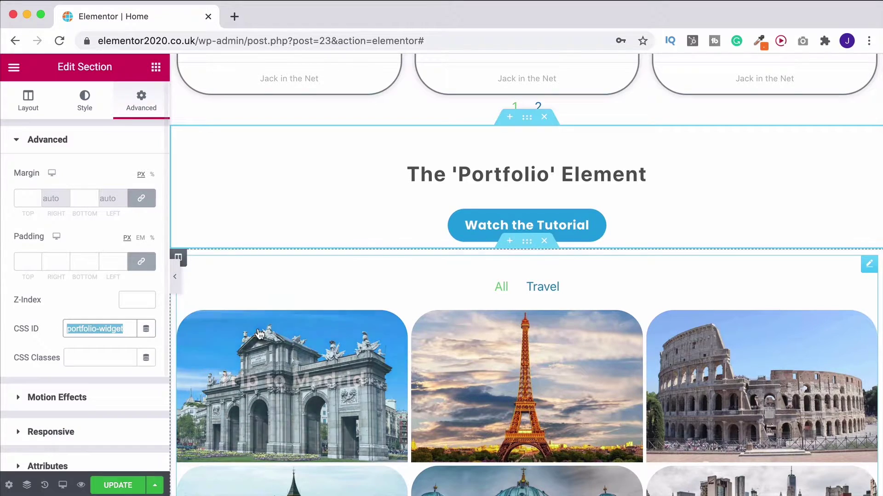
Step: Save the page, exit the Elementor editor and open the WordPress Menus screen
click(118, 485)
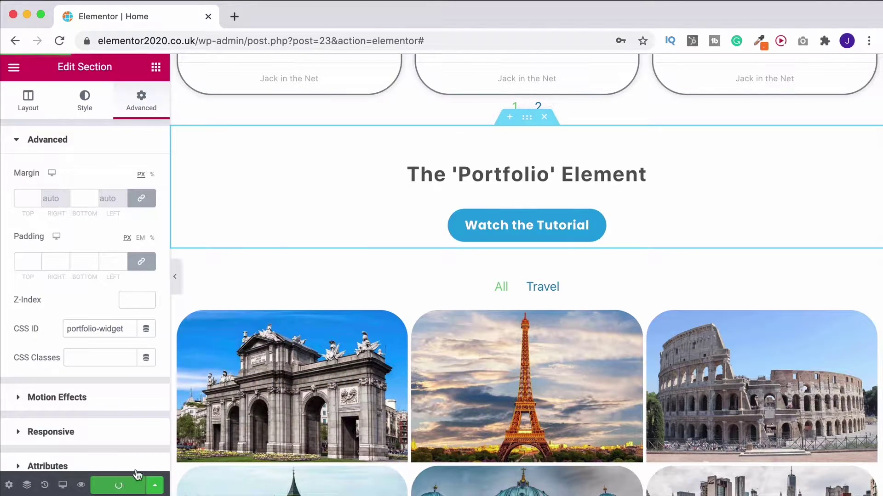
click(13, 68)
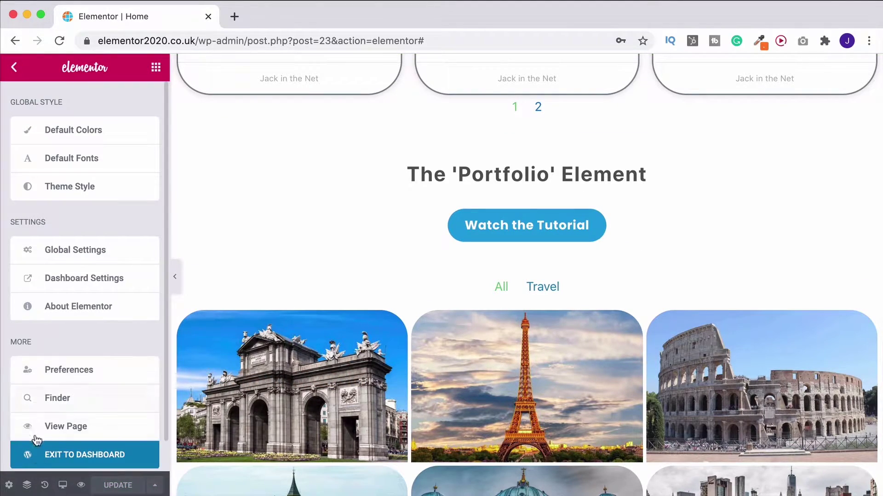
click(76, 453)
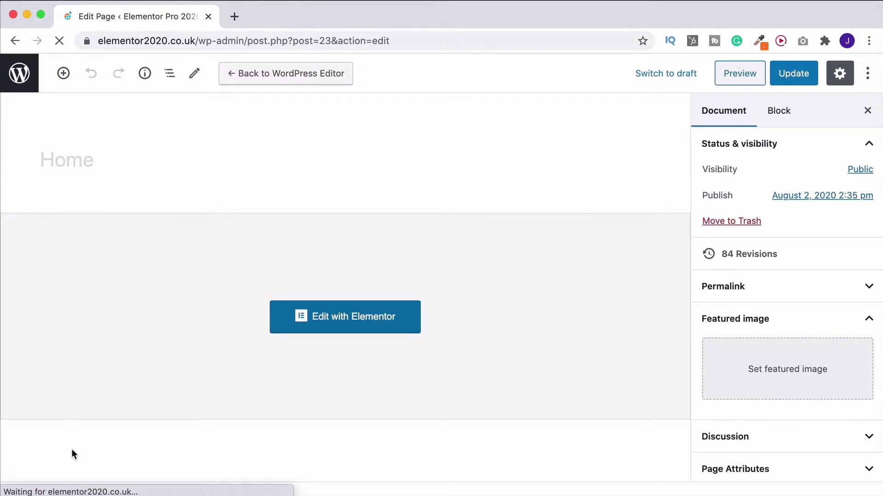
click(30, 83)
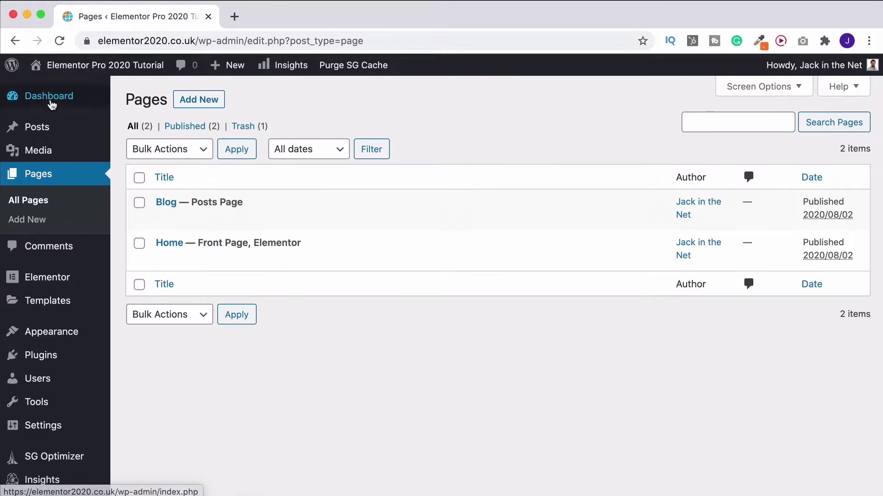
mouse_move(61, 336)
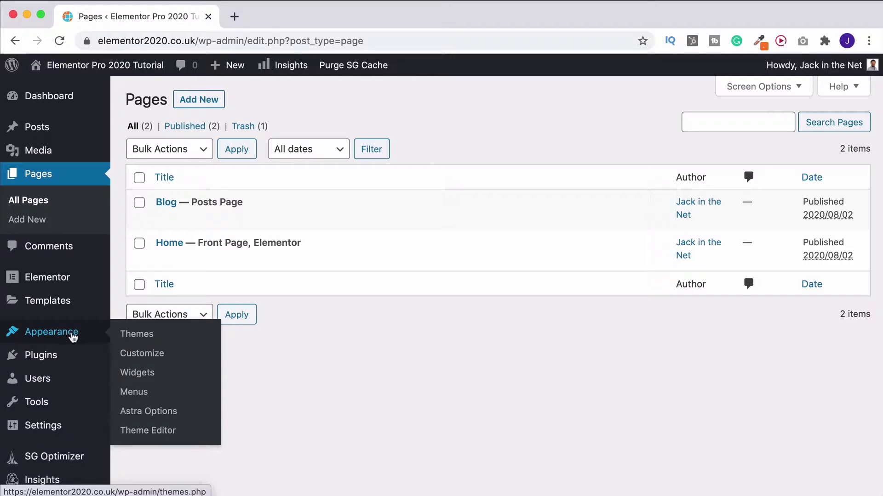
click(132, 392)
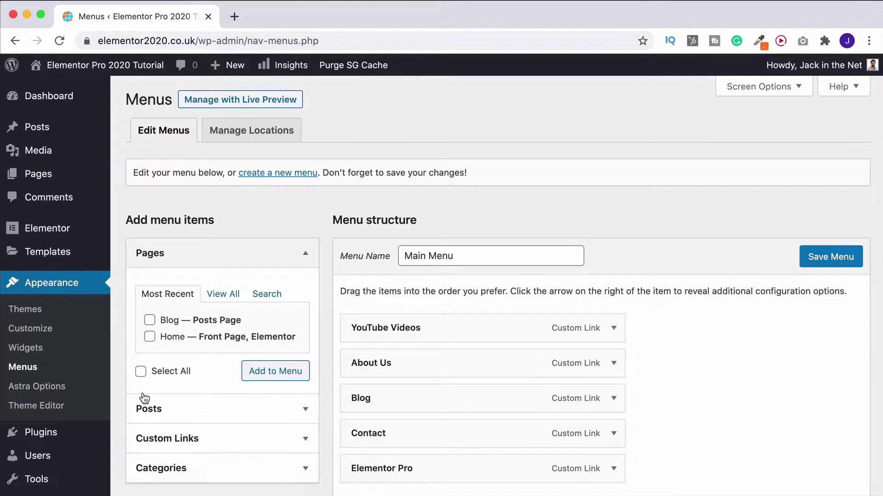
Step: Create a new menu named Elements Menu
click(275, 175)
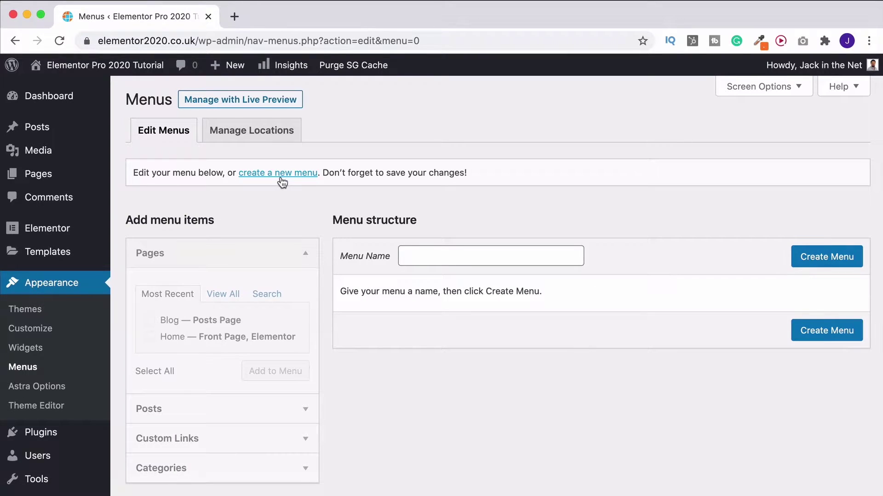
click(426, 249)
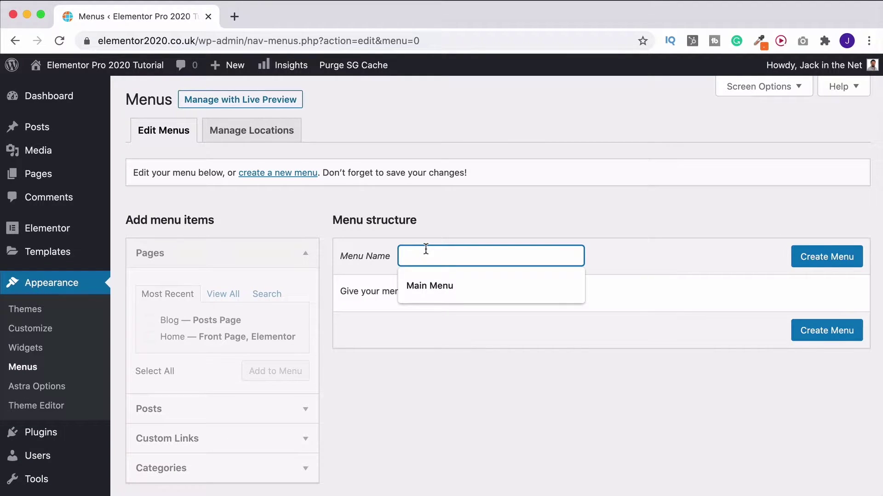
text(Elements Menu)
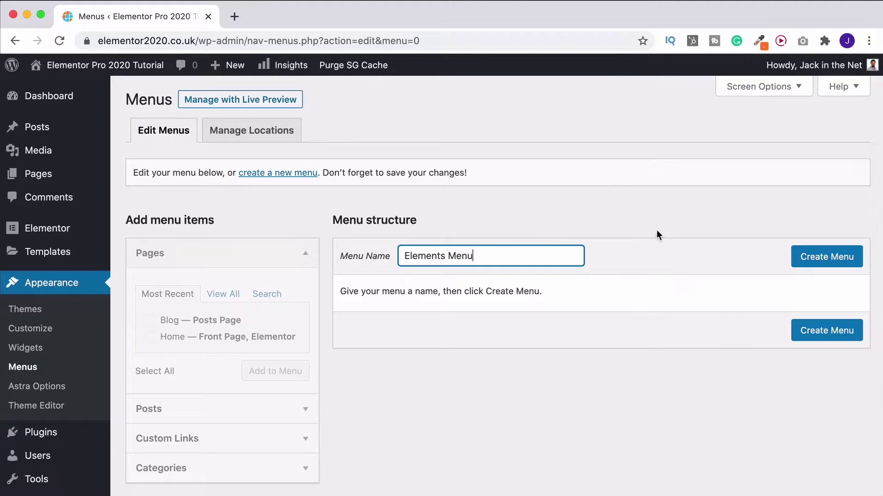
click(802, 257)
scroll(694, 258, down, 3)
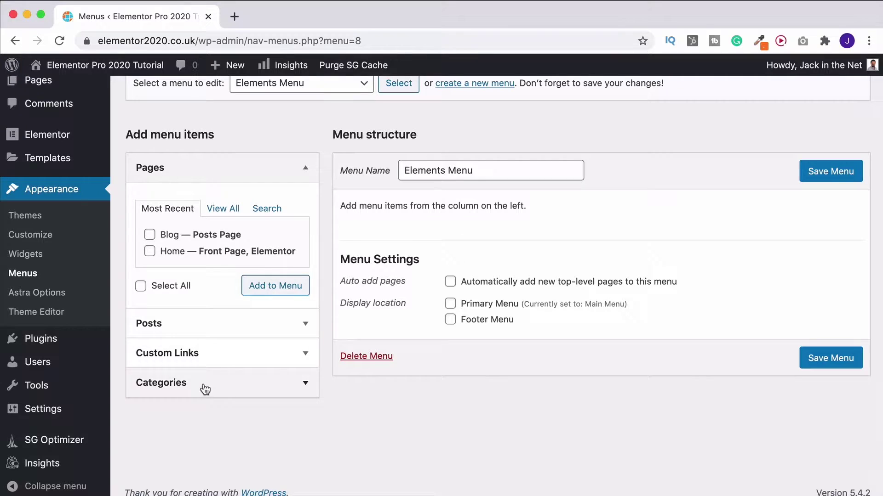
click(291, 356)
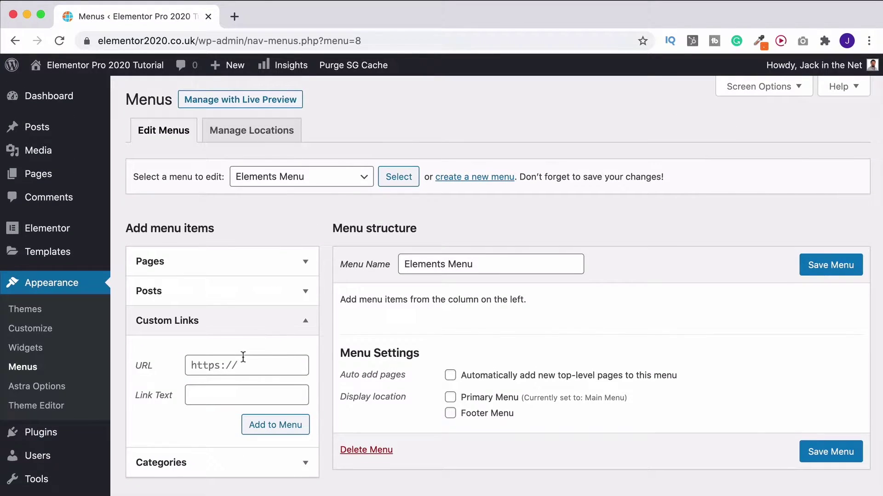
scroll(147, 326, down, 2)
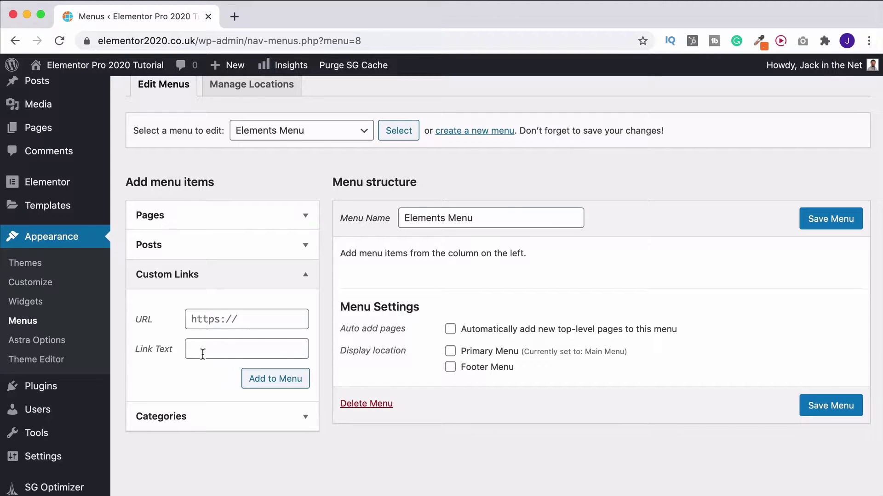
click(220, 350)
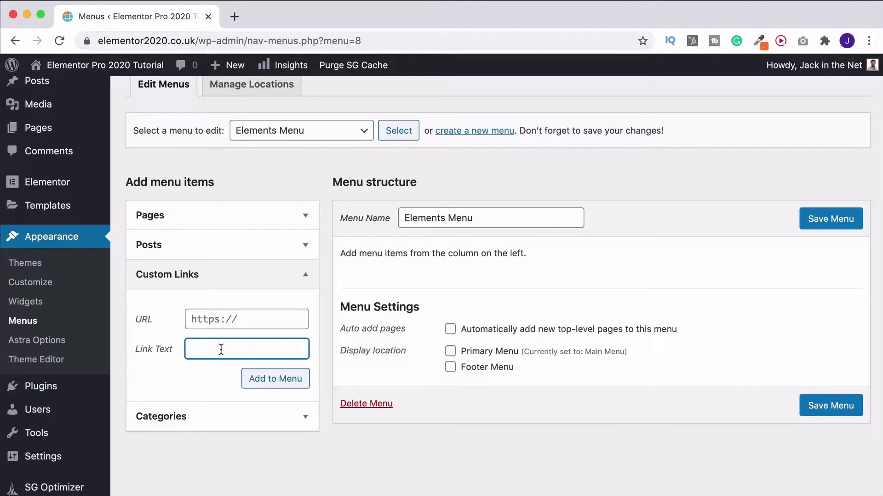
text(Portfolio)
click(237, 325)
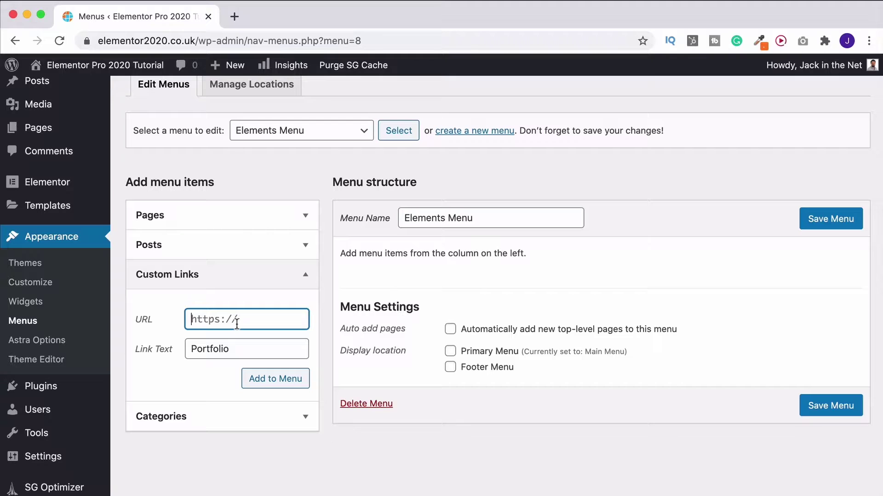
text(https://elementor2020.co.uk)
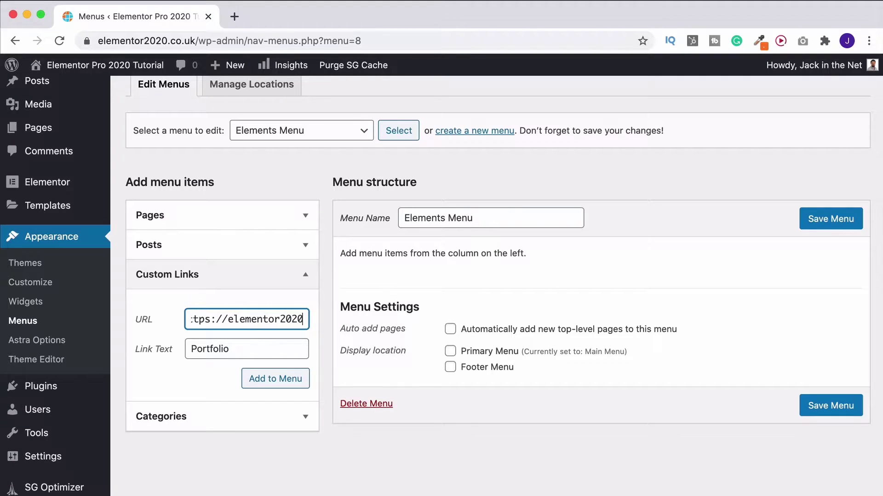
text(/)
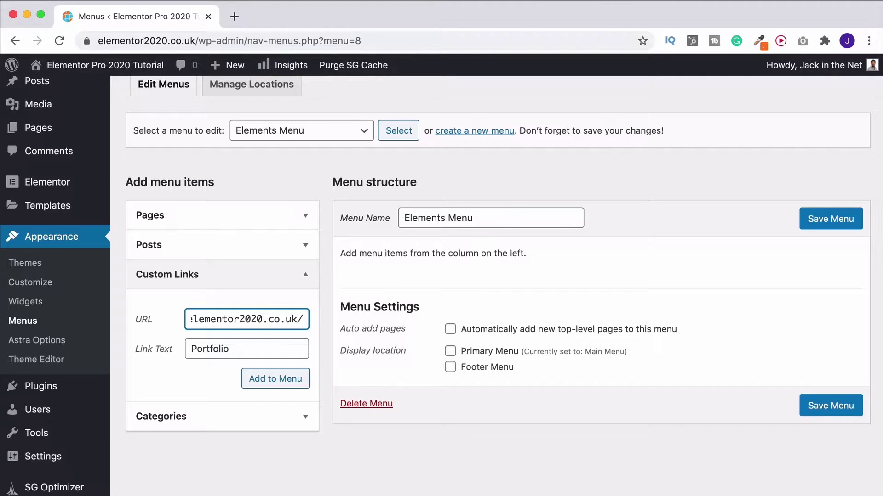
text(#)
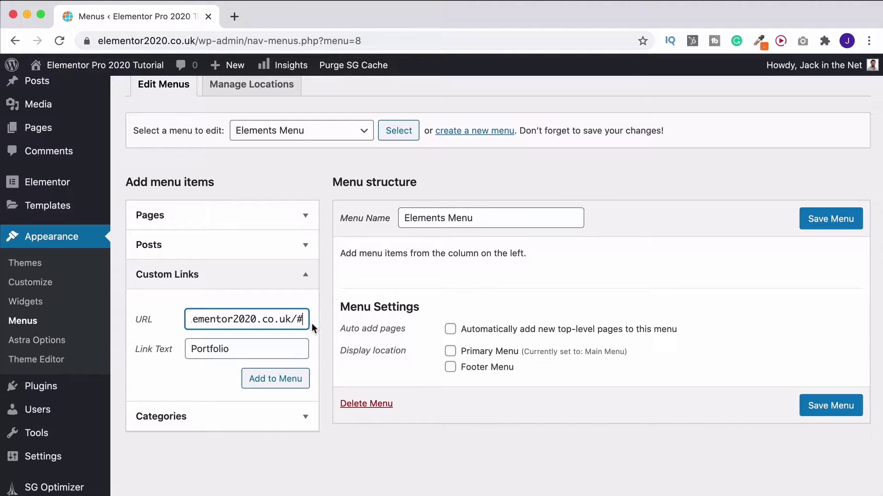
key(super+v)
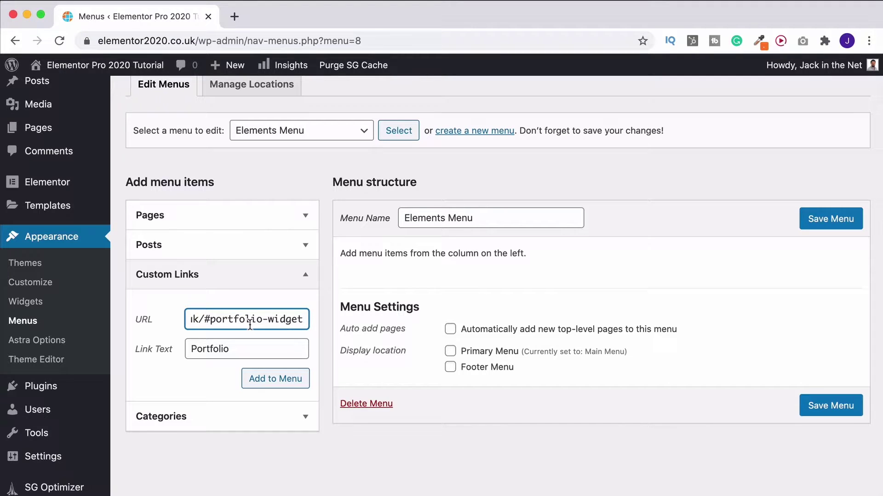
Step: Try adding about/ before the # in the Portfolio link's URL, and remove it again
scroll(246, 324, left, 3)
scroll(248, 323, left, 3)
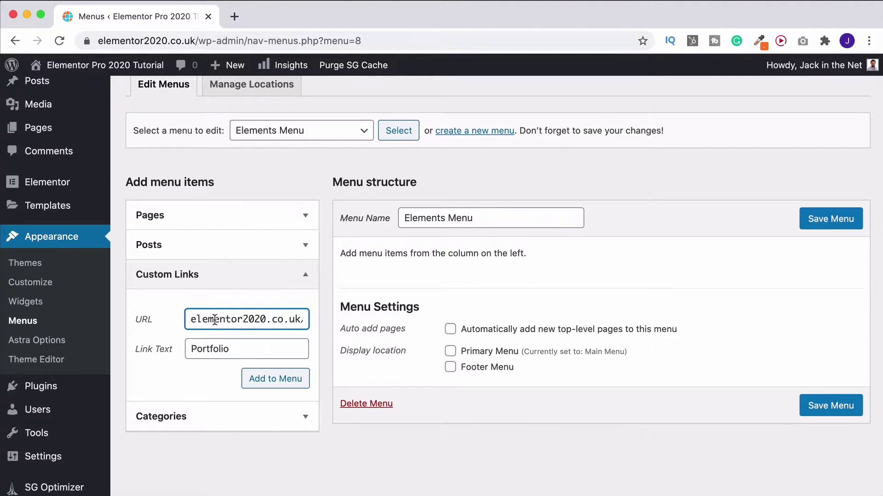
scroll(256, 323, right, 5)
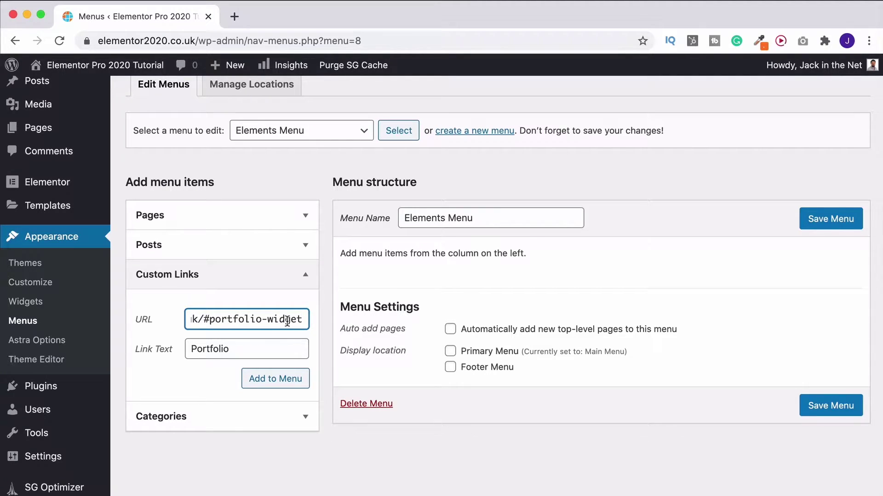
scroll(288, 321, left, 2)
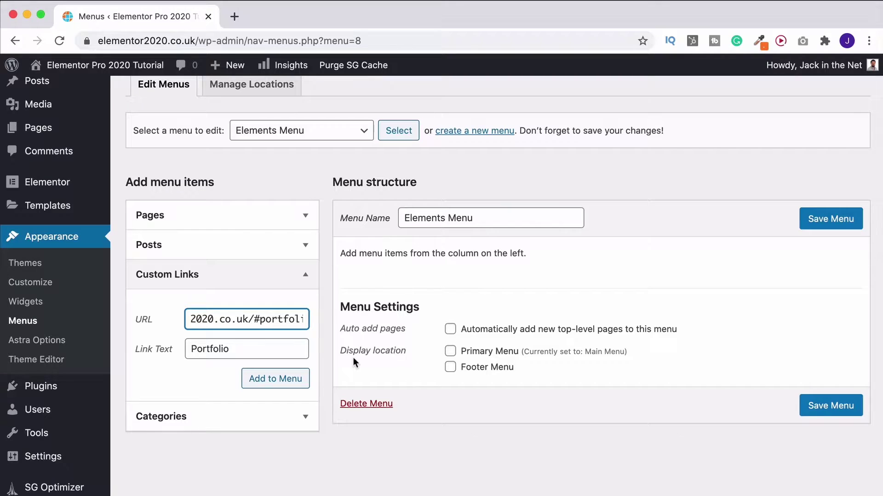
click(254, 319)
text(about/)
key(BackSpace)
key(BackSpace)
key(BackSpace)
key(BackSpace)
key(BackSpace)
key(BackSpace)
Step: Add the Portfolio custom link to Elements Menu and save the menu
click(278, 379)
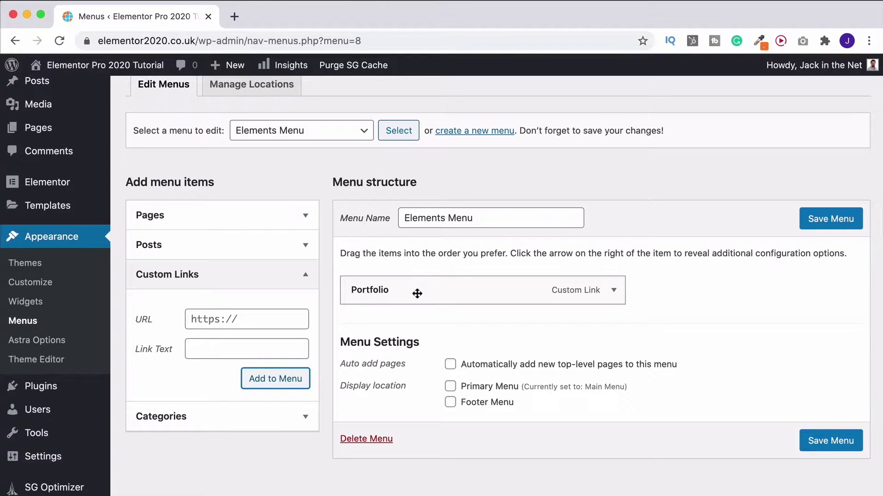
click(826, 223)
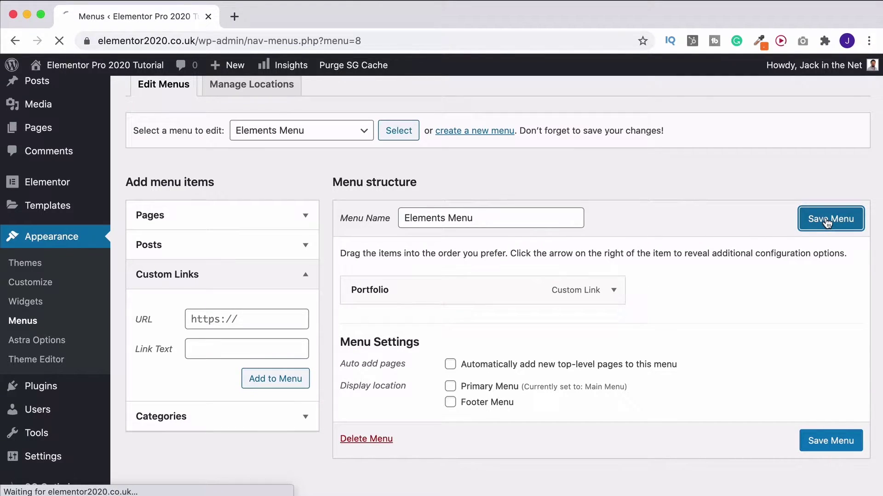
Step: Return to the list of pages and open the Home page for editing with Elementor
click(42, 96)
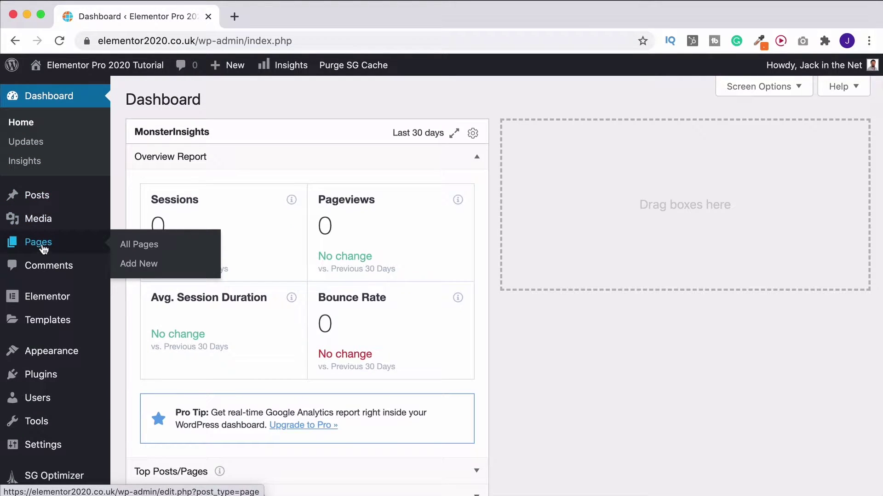
click(43, 245)
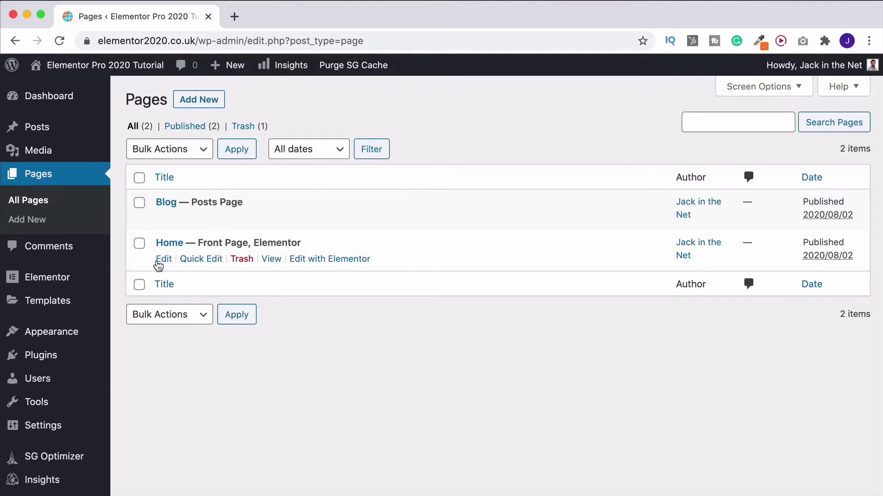
click(321, 261)
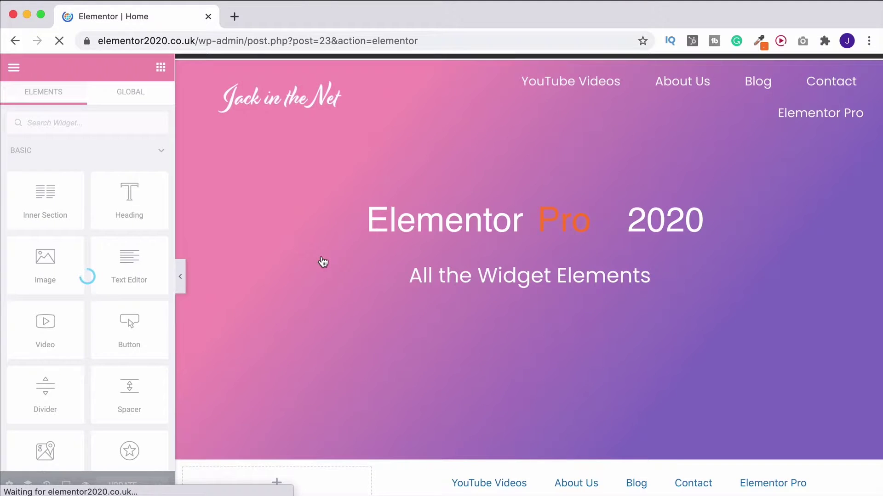
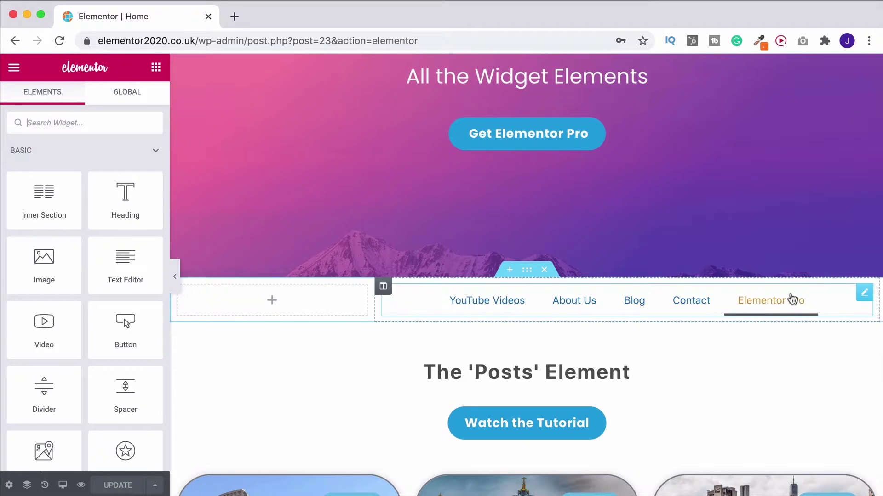
Step: Switch the nav menu widget below the hero section to Elements Menu
click(864, 294)
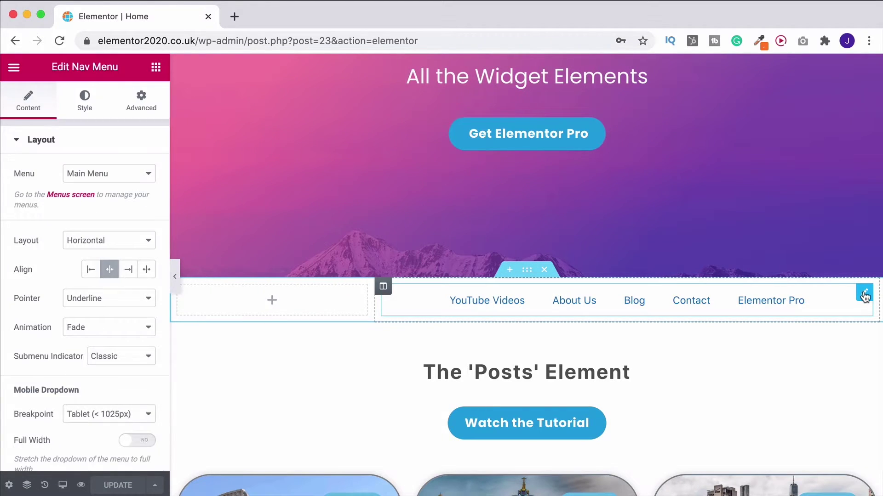
click(107, 177)
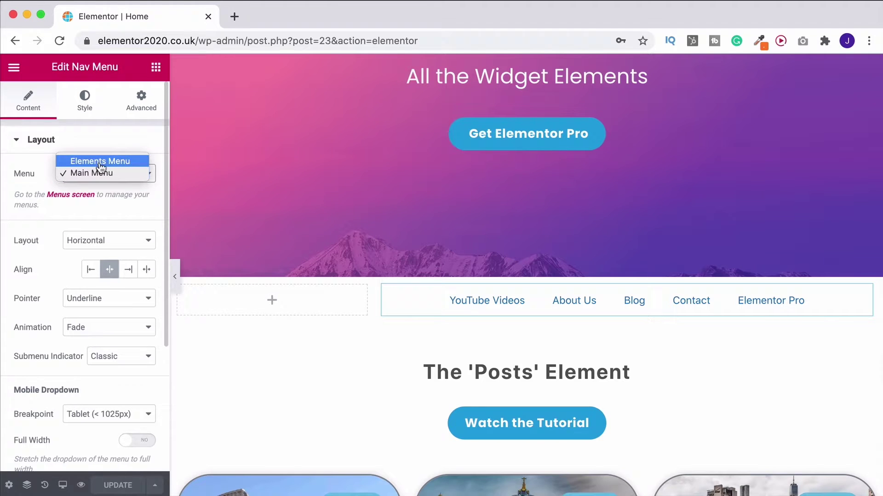
click(127, 161)
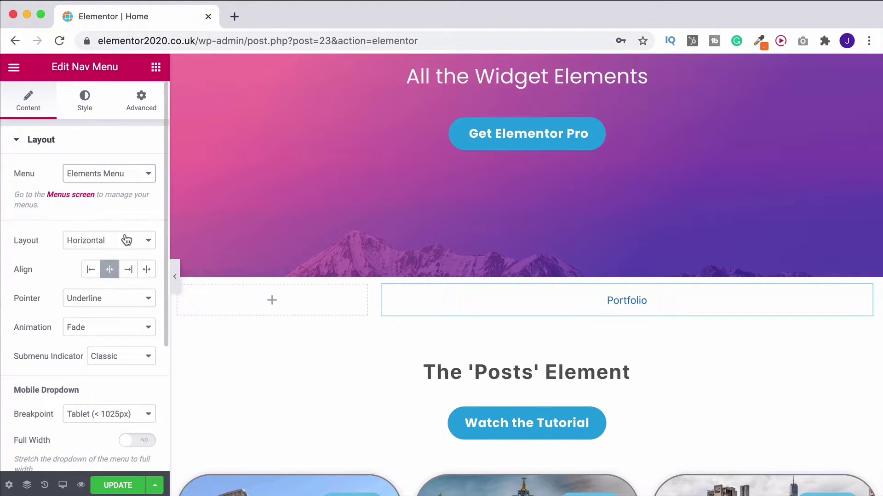
Step: Set the nav menu's layout to Dropdown, keeping the Hamburger toggle, and narrow its column to under a third of the row
click(108, 244)
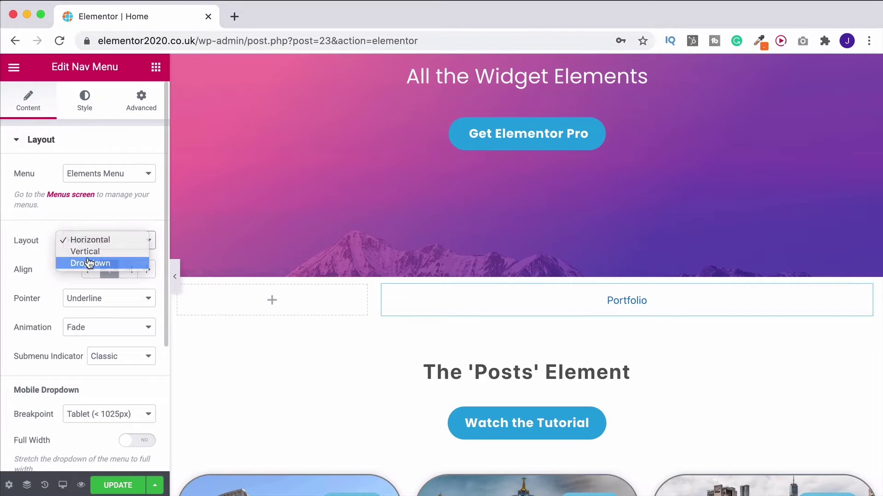
click(92, 262)
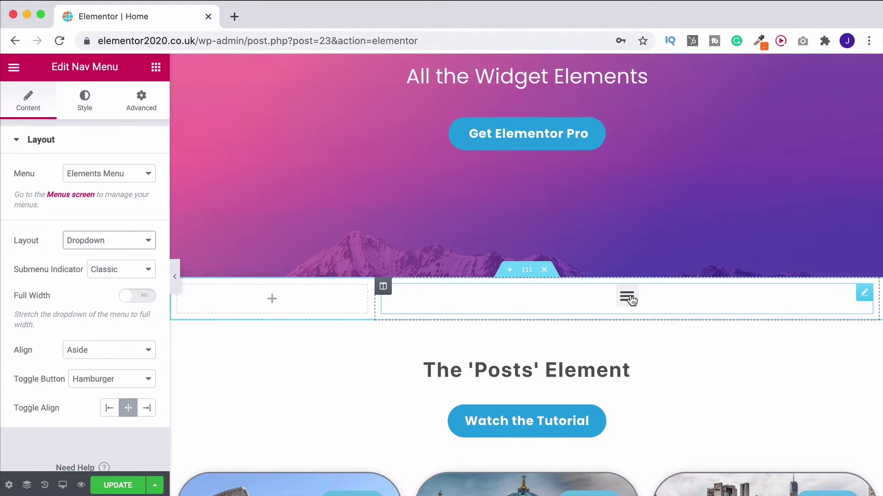
click(109, 378)
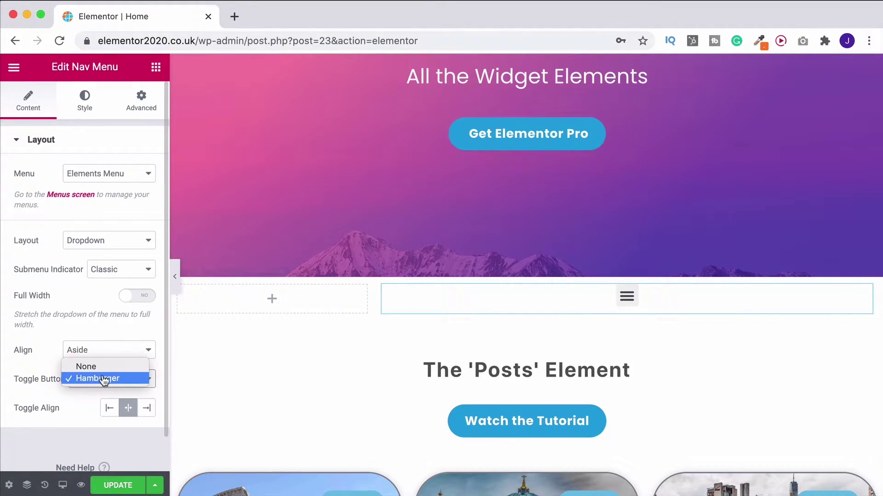
click(26, 362)
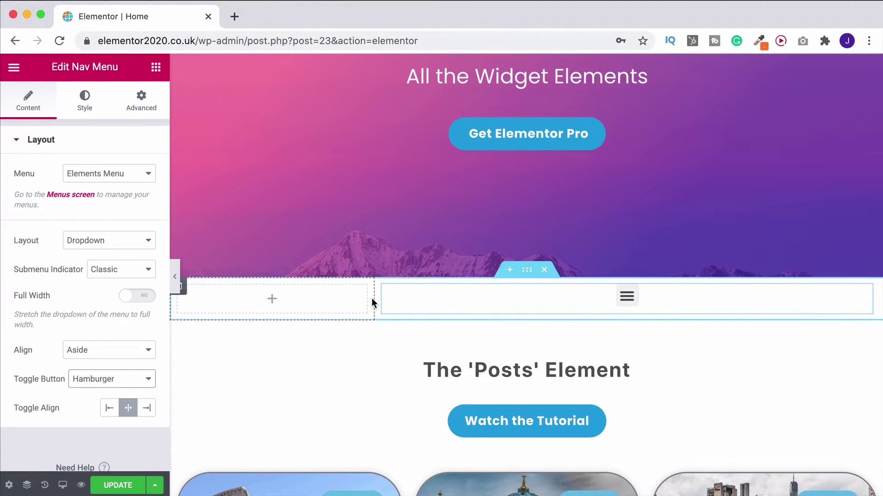
drag(372, 297, 667, 299)
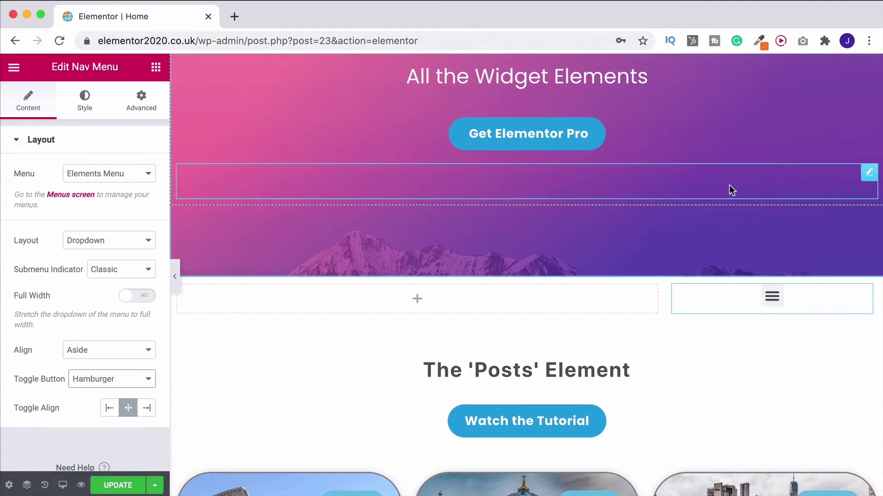
Step: Expand the hamburger dropdown below the hero section and test that its Portfolio link jumps to the Portfolio section
click(771, 297)
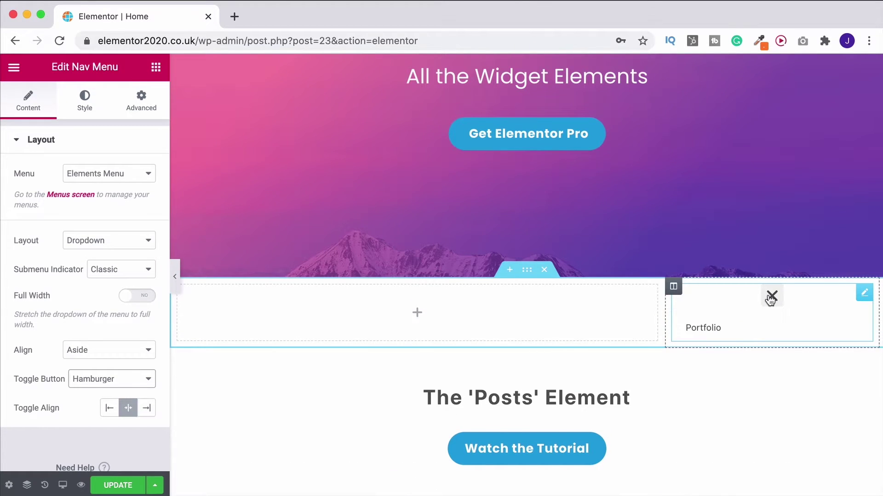
click(733, 328)
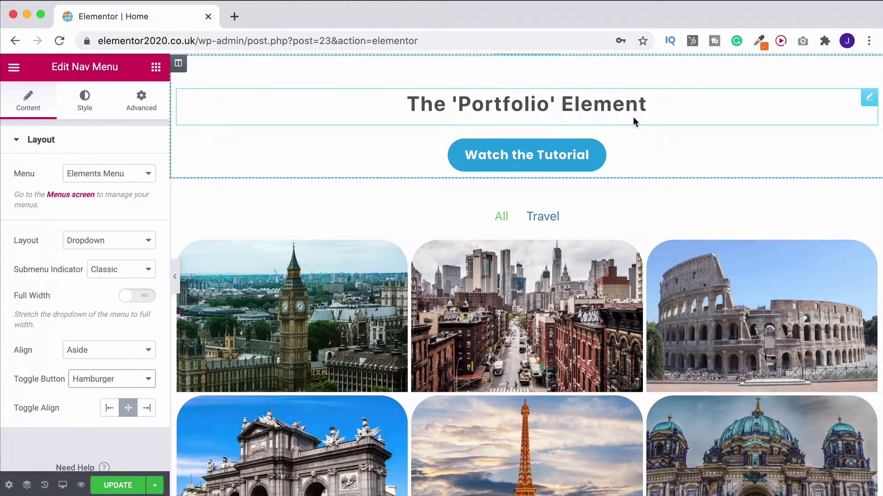
scroll(633, 121, up, 15)
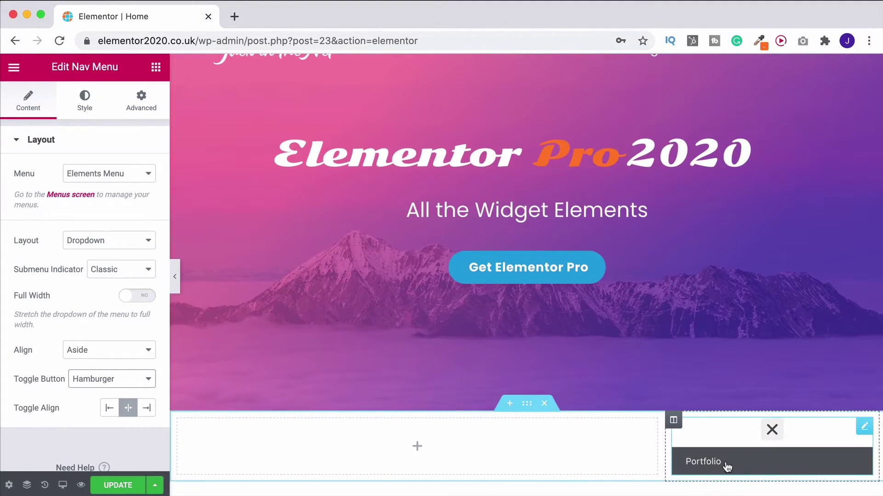
click(726, 463)
scroll(616, 332, up, 10)
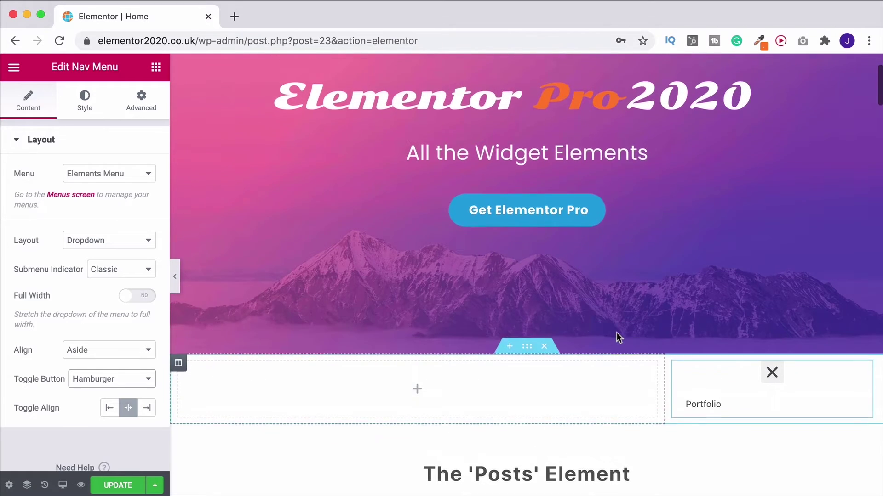
scroll(616, 333, up, 2)
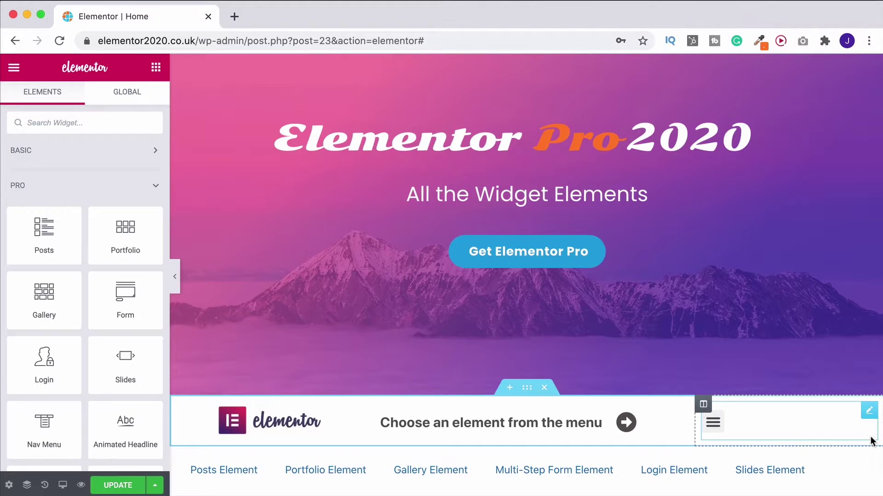
Step: Select the nav menu listing the element links for editing, try the Vertical layout and set it back to Horizontal
scroll(839, 384, down, 3)
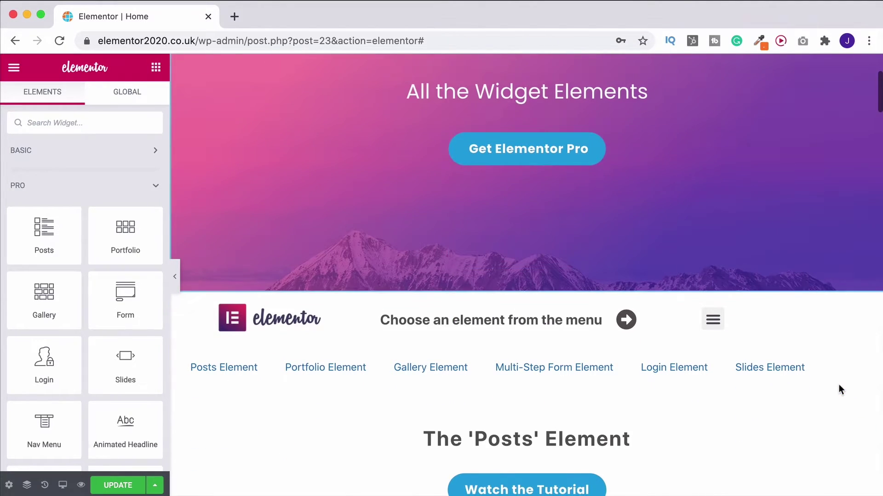
click(867, 359)
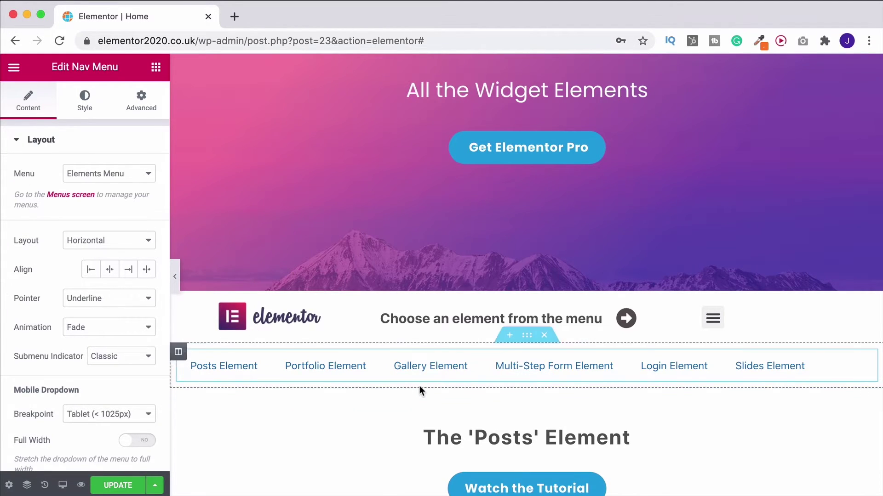
click(127, 248)
click(104, 252)
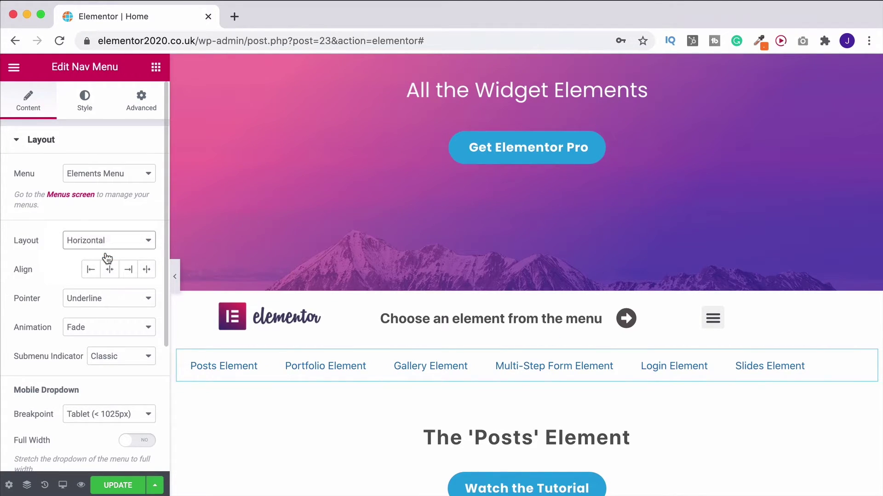
click(105, 248)
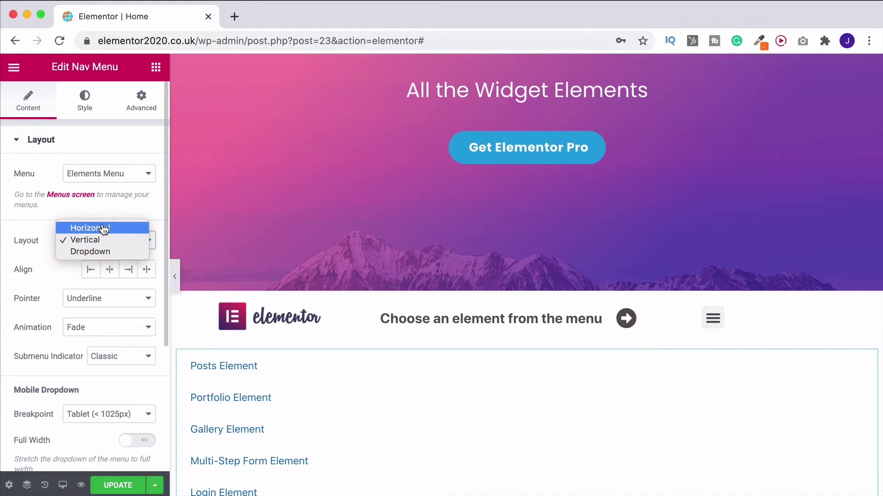
click(98, 228)
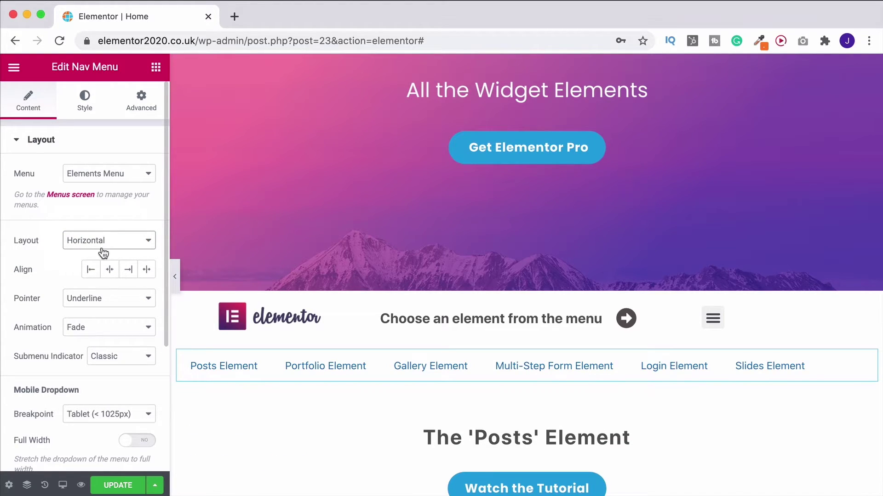
Step: Align the horizontal nav menu so its items stretch across the full row
click(89, 272)
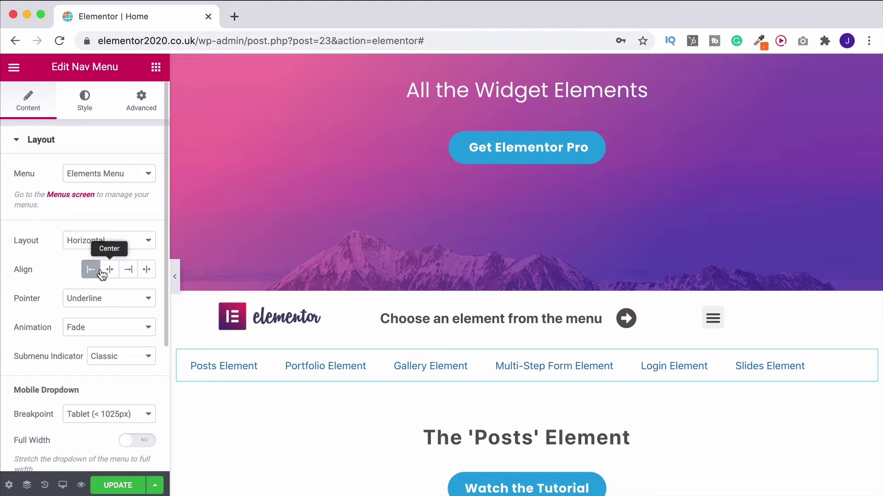
click(106, 272)
click(148, 271)
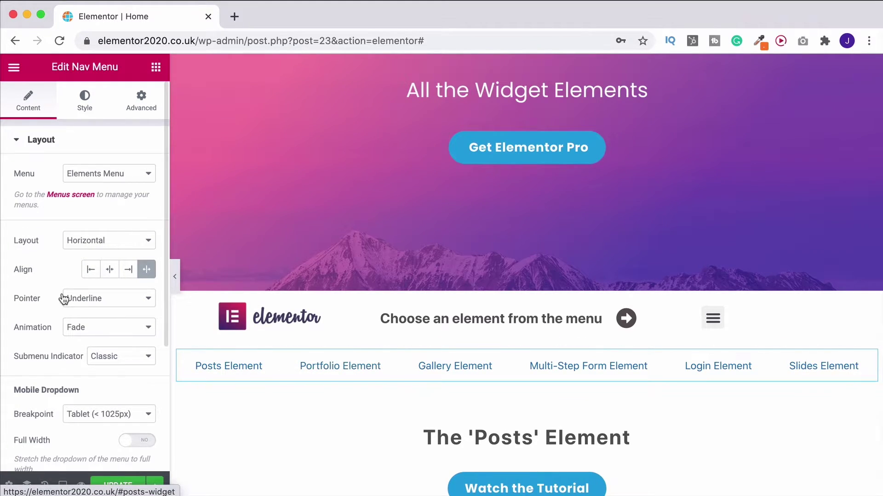
Step: Try the Framed and Background pointer styles on the horizontal nav menu and return the pointer to Underline
click(90, 303)
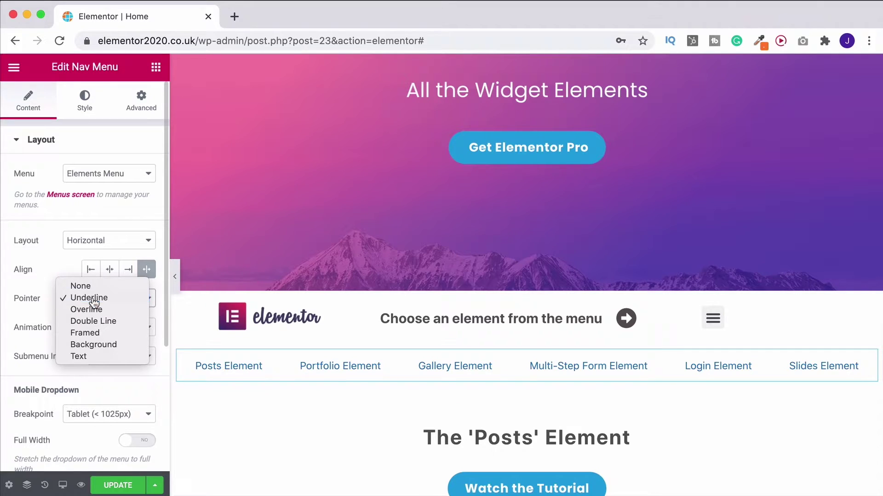
click(94, 299)
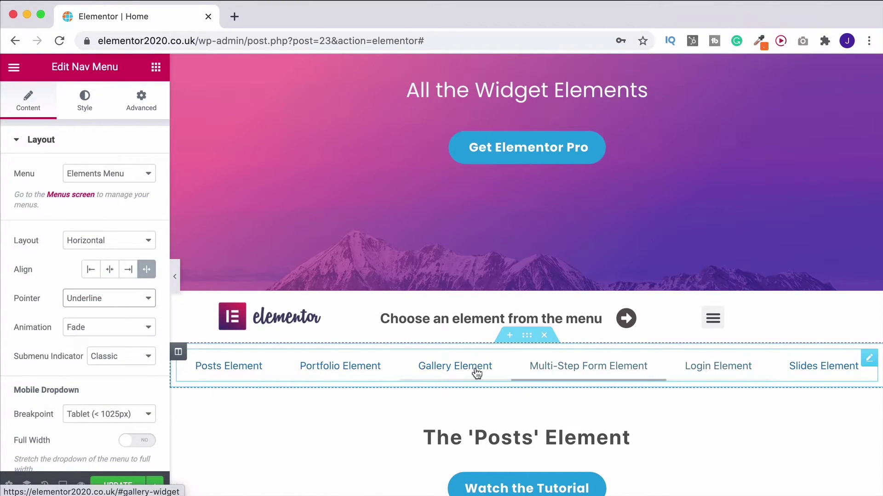
click(111, 300)
click(85, 334)
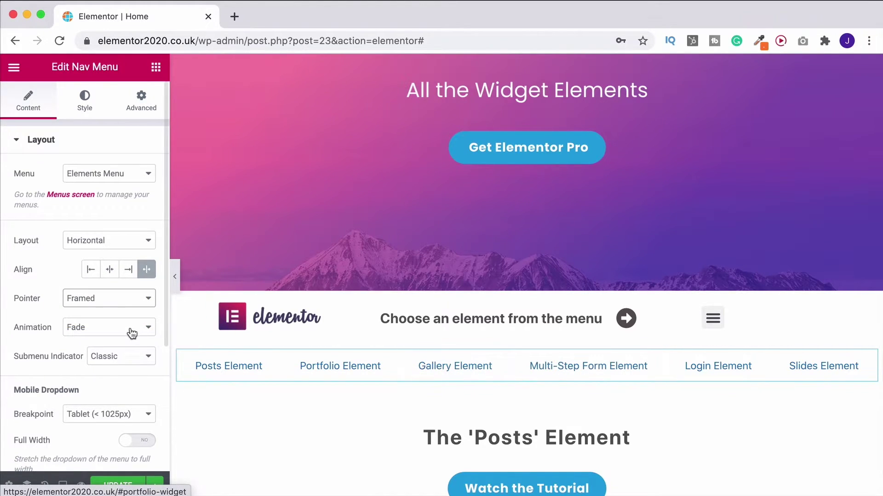
click(122, 301)
click(122, 308)
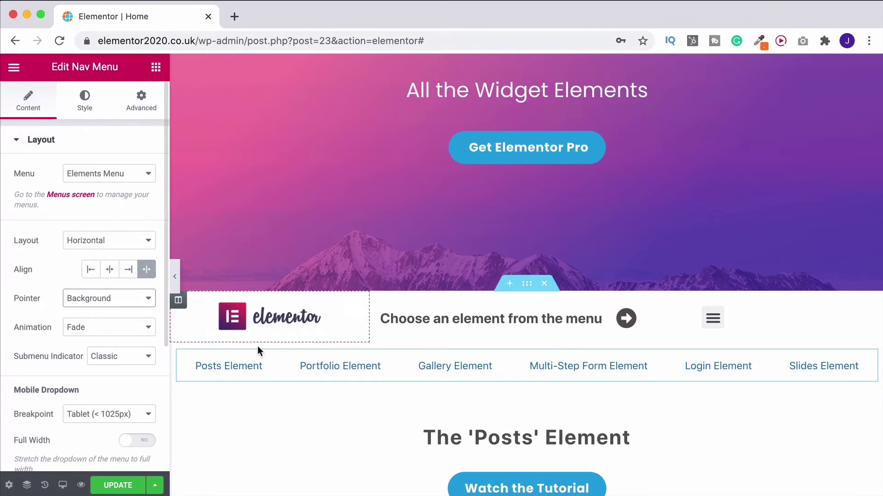
click(126, 300)
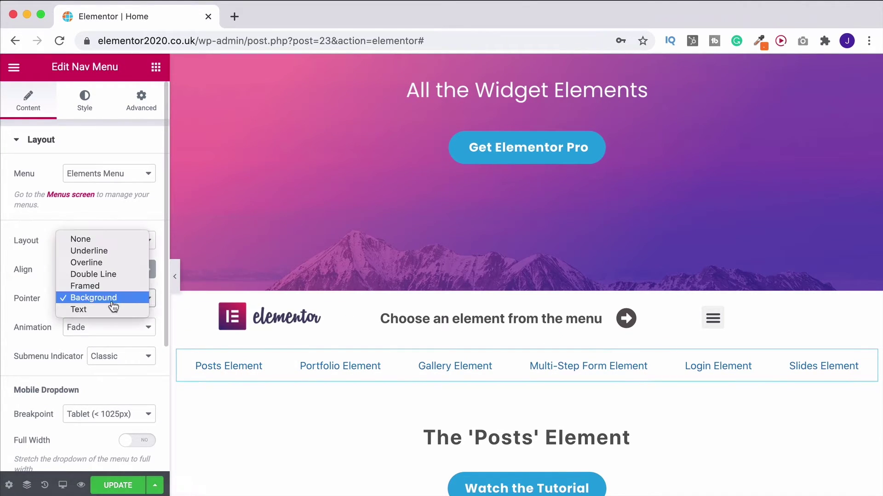
click(105, 250)
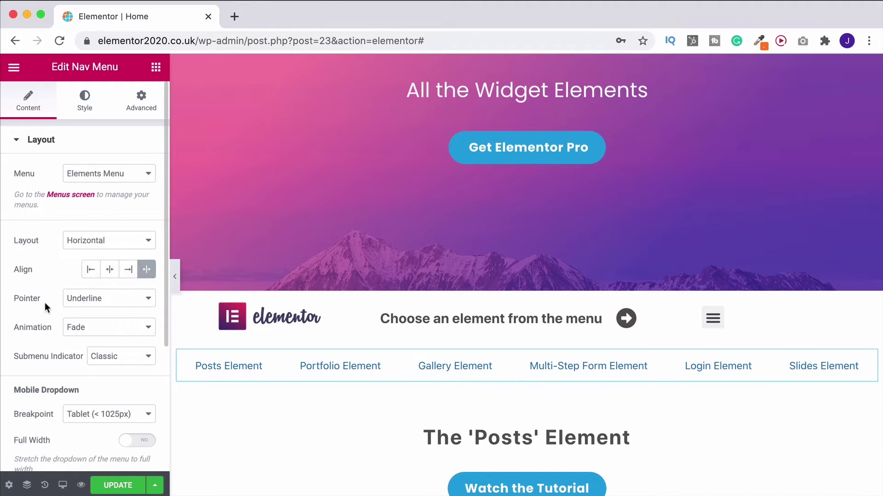
Step: Try the Slide and None animations for the nav menu's underline pointer and set the animation to Drop In
click(84, 328)
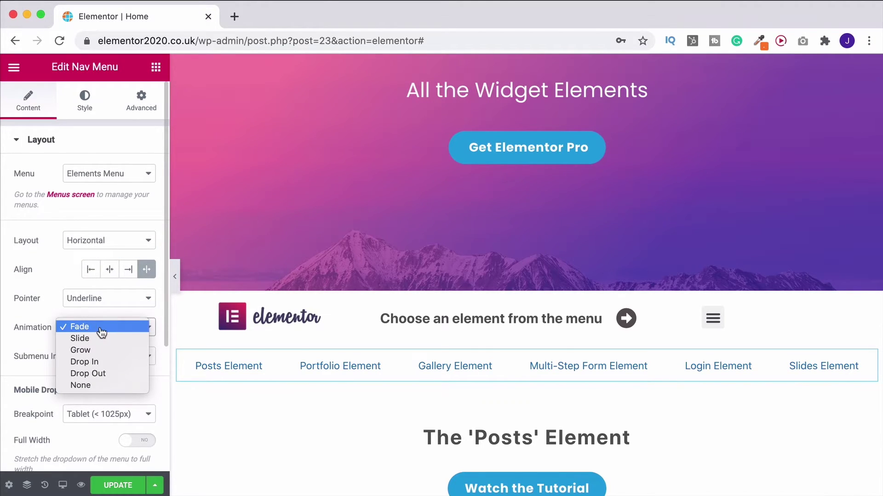
click(87, 339)
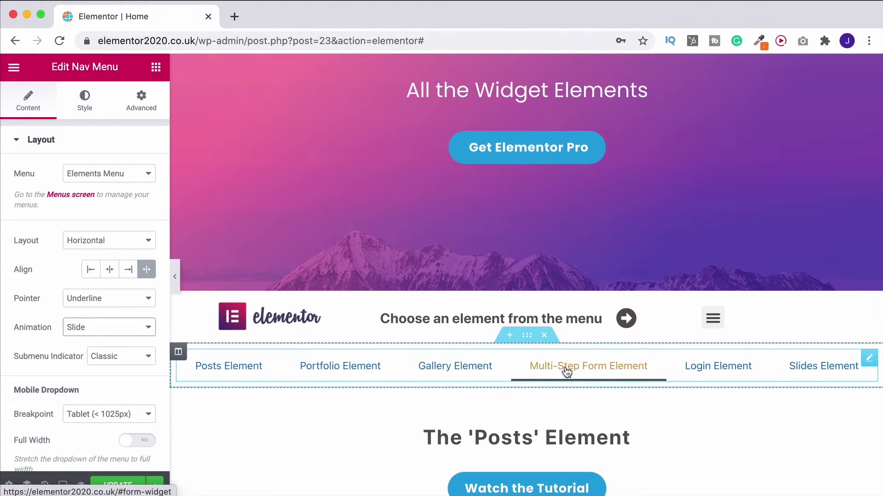
click(92, 327)
click(82, 350)
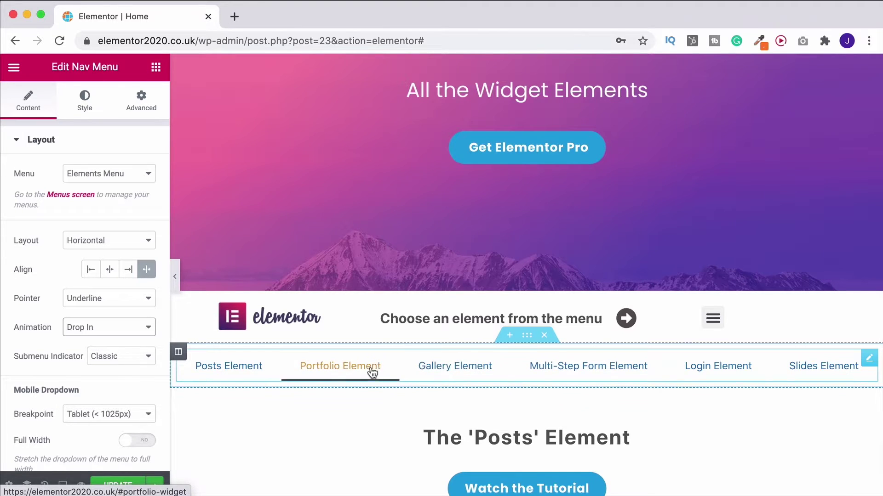
scroll(50, 351, down, 3)
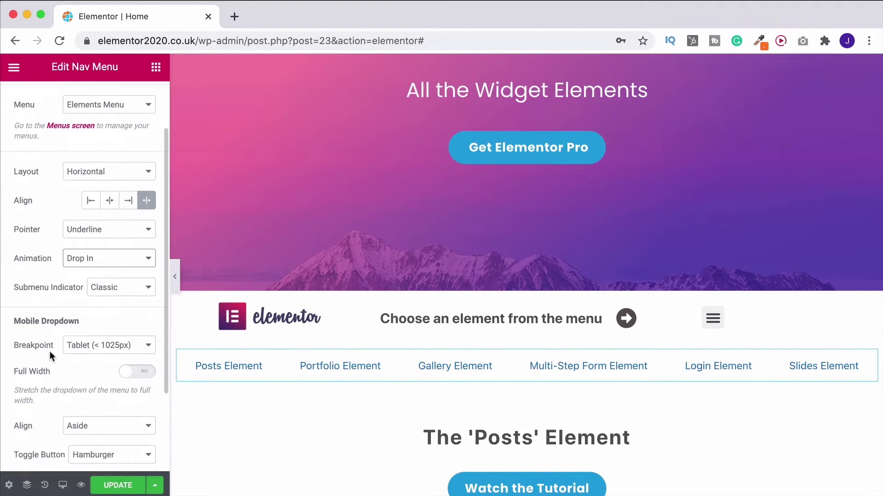
click(101, 259)
click(71, 282)
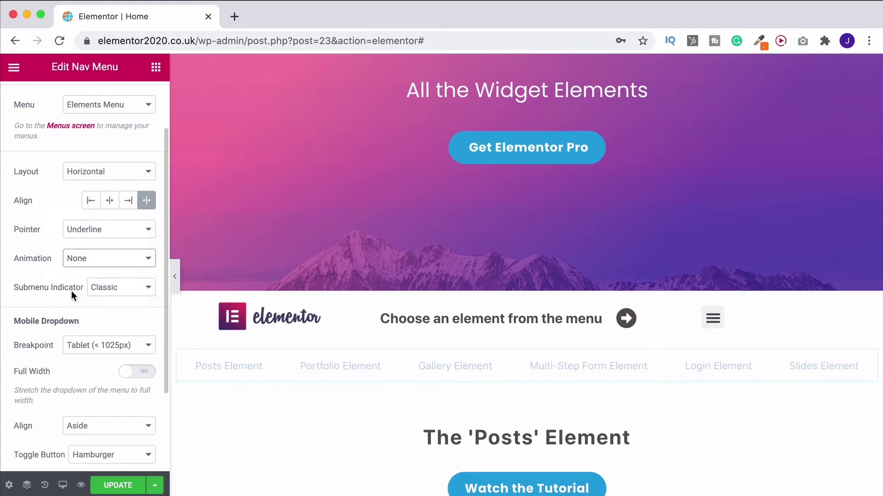
click(106, 258)
click(90, 234)
Step: Review the submenu indicator choices and the Mobile Dropdown settings for breakpoint, full width, alignment and toggle button
click(111, 289)
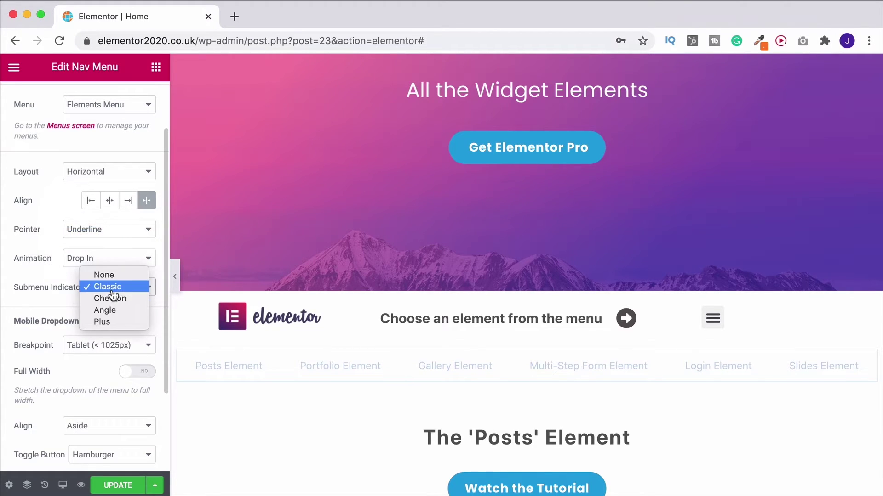
click(121, 288)
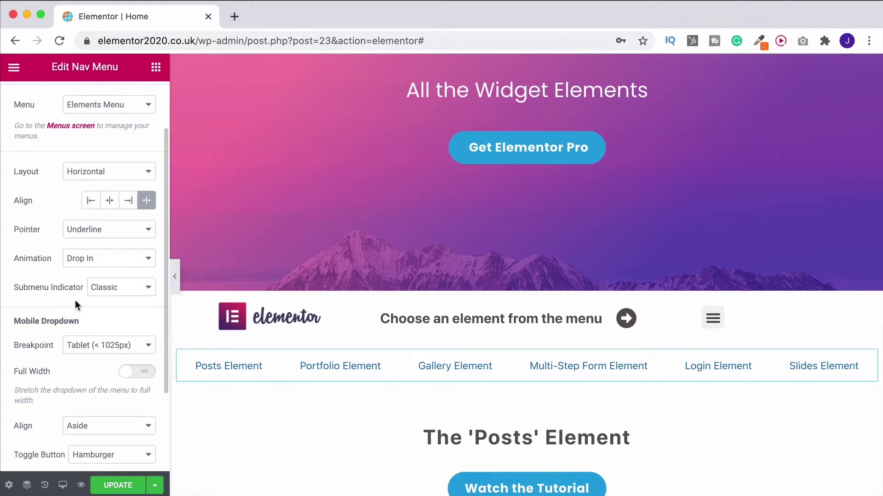
scroll(75, 299, down, 1)
scroll(131, 330, down, 2)
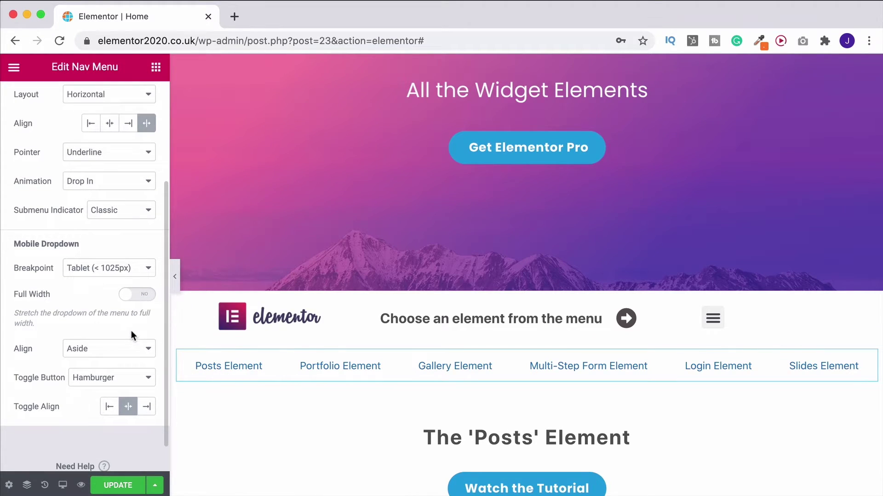
scroll(107, 272, down, 1)
click(104, 248)
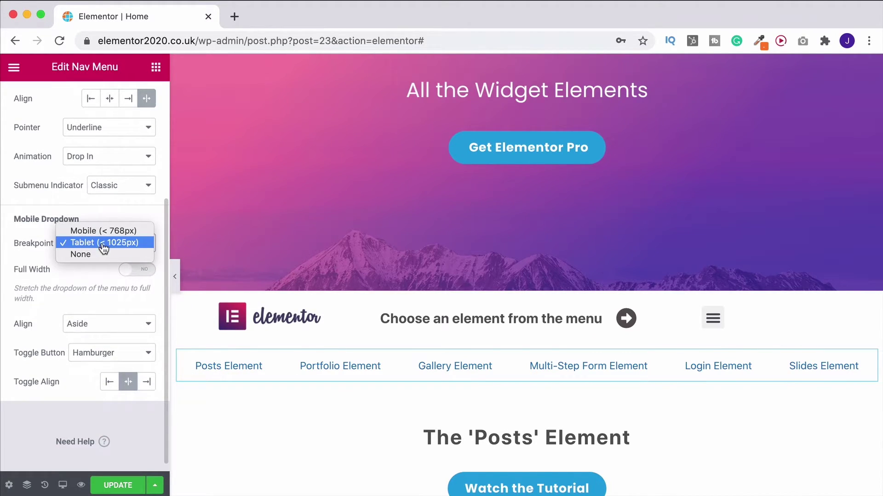
click(128, 247)
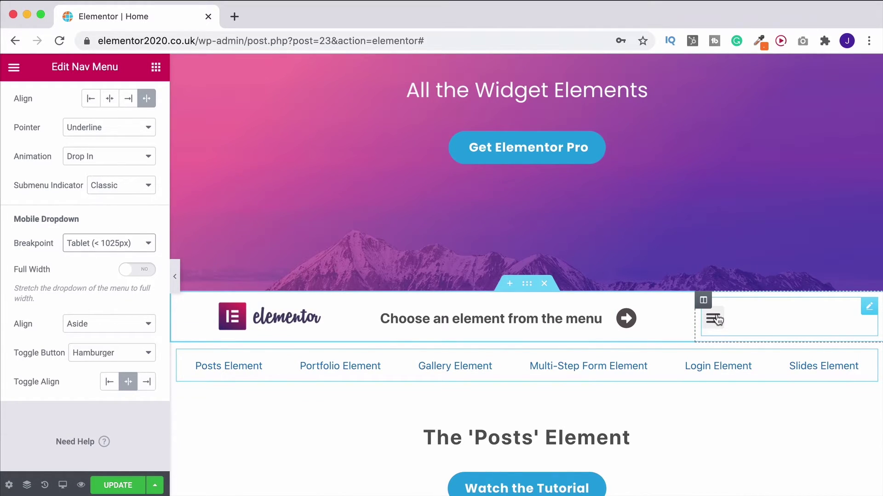
click(138, 272)
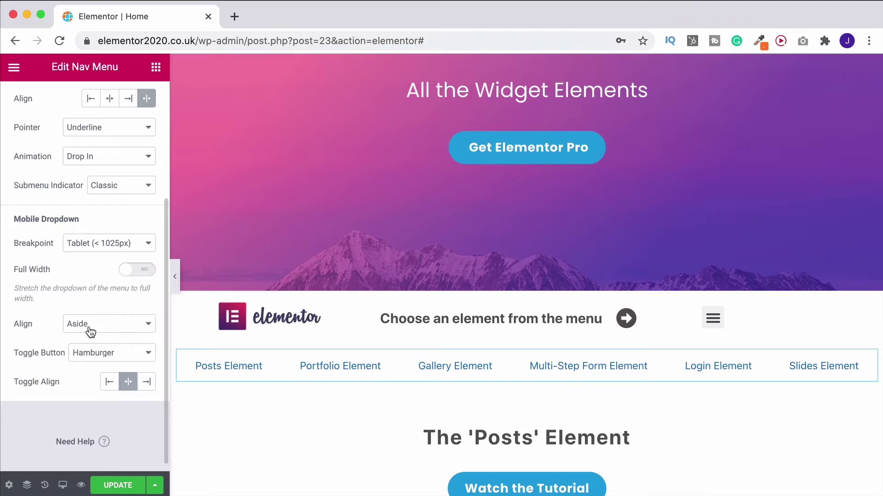
click(105, 362)
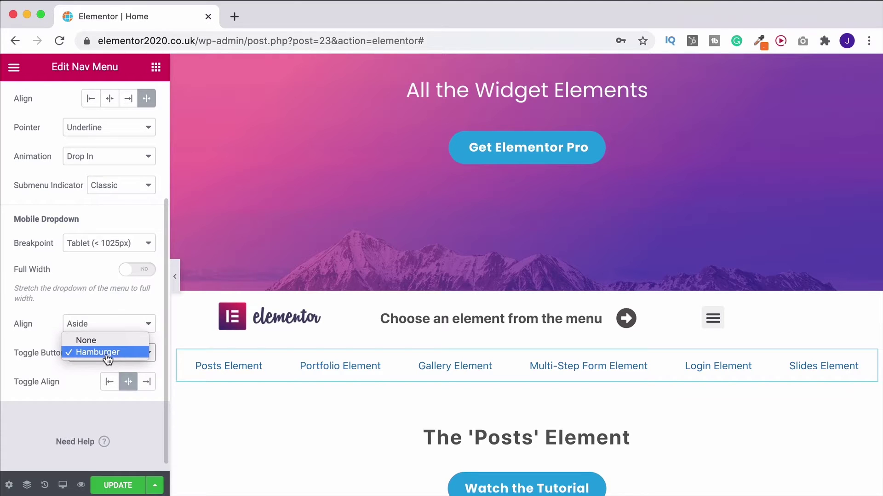
click(94, 311)
scroll(97, 373, up, 5)
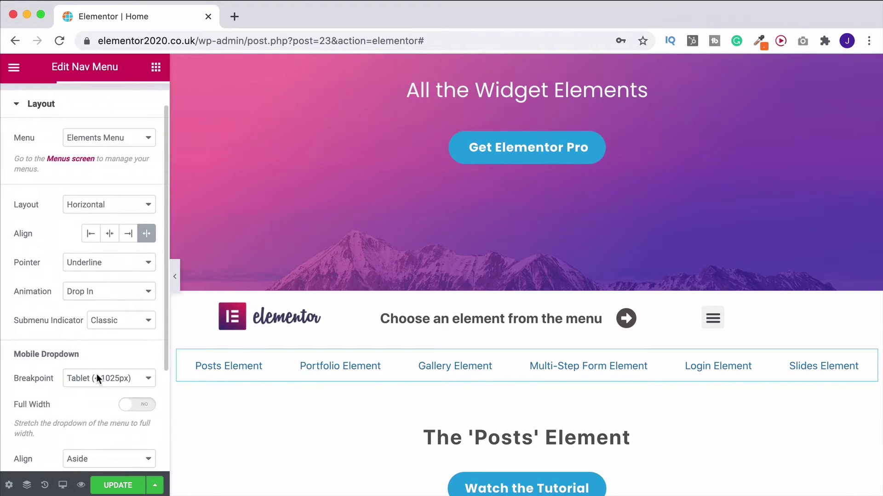
Step: Check the main menu's typography options, and set its hover text color to light green and hover pointer color to light blue
click(87, 111)
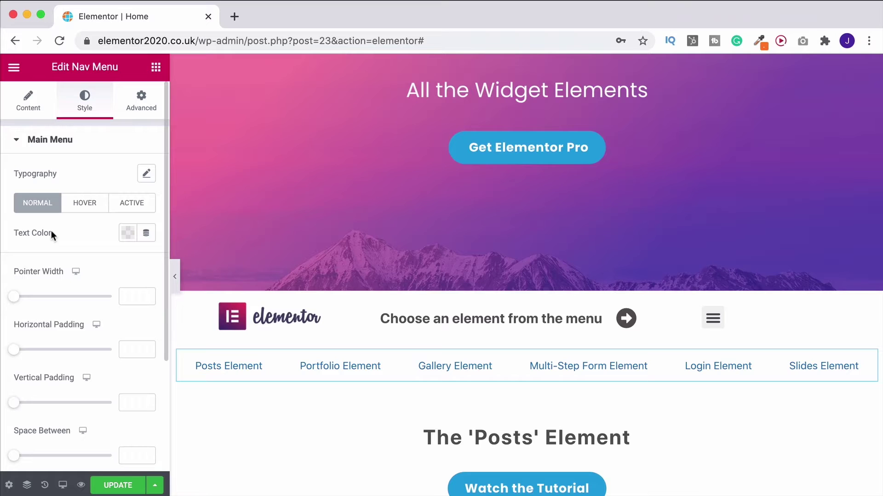
click(147, 175)
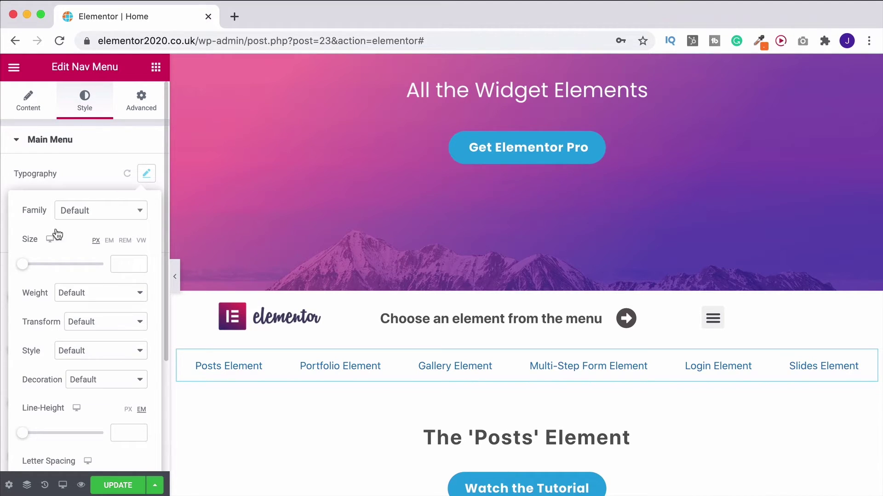
click(96, 173)
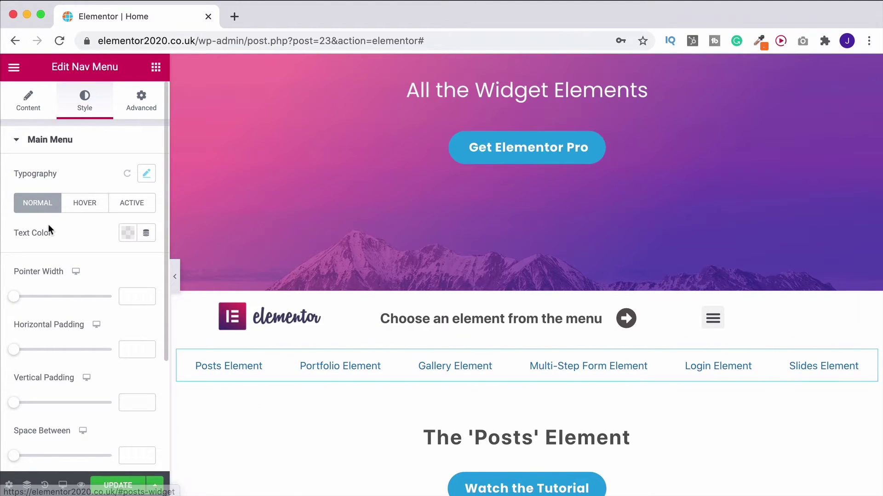
click(89, 205)
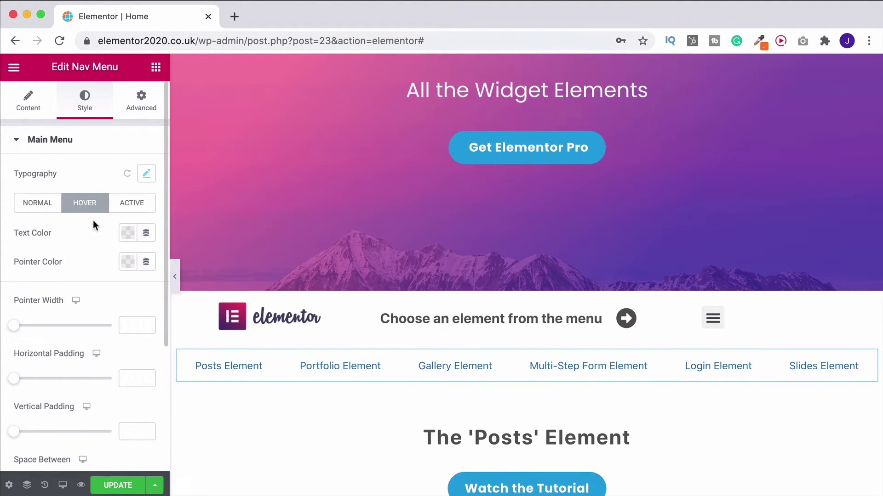
click(128, 233)
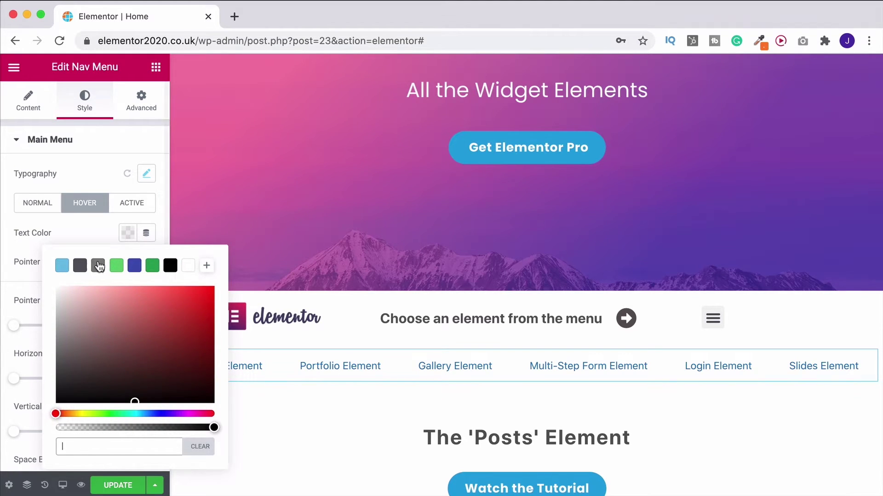
click(117, 267)
click(84, 237)
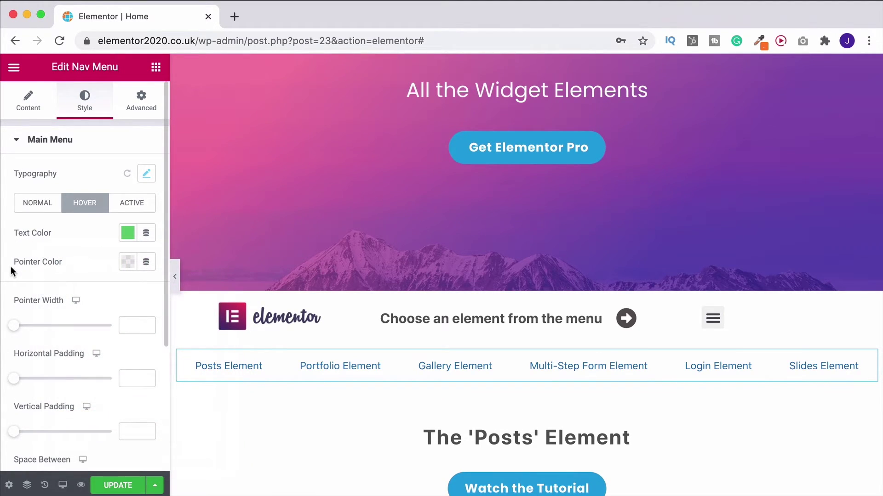
click(127, 263)
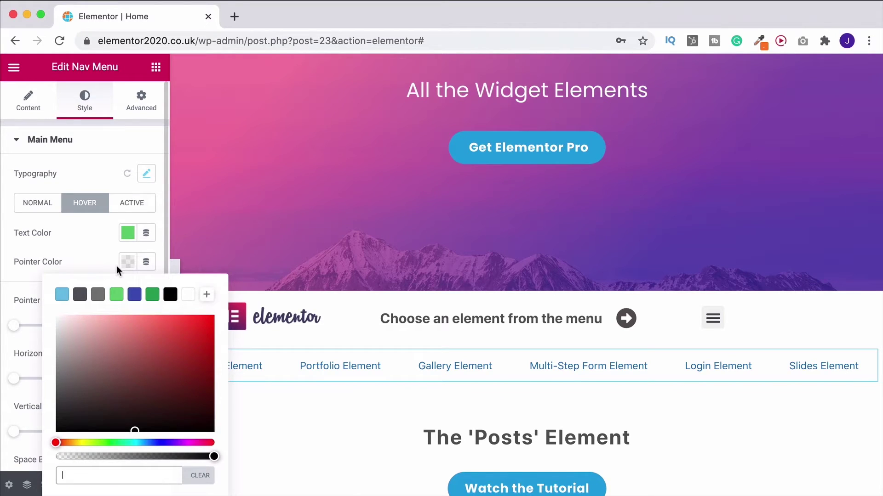
click(62, 295)
click(65, 258)
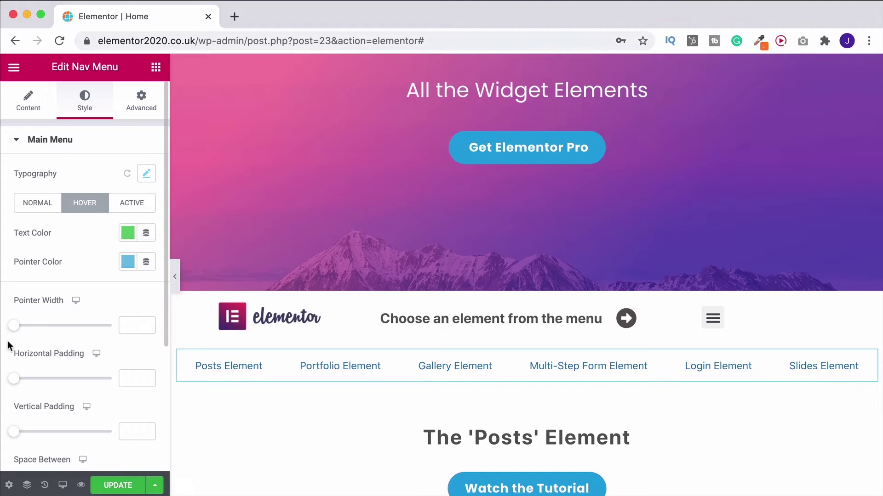
Step: Set the main menu's pointer width to 8 and the space between its items to 5
drag(20, 329, 41, 328)
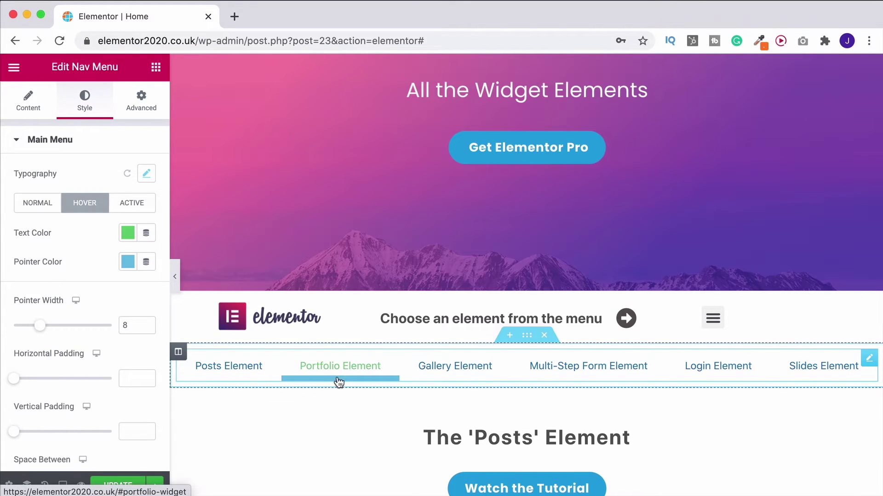
scroll(46, 364, down, 3)
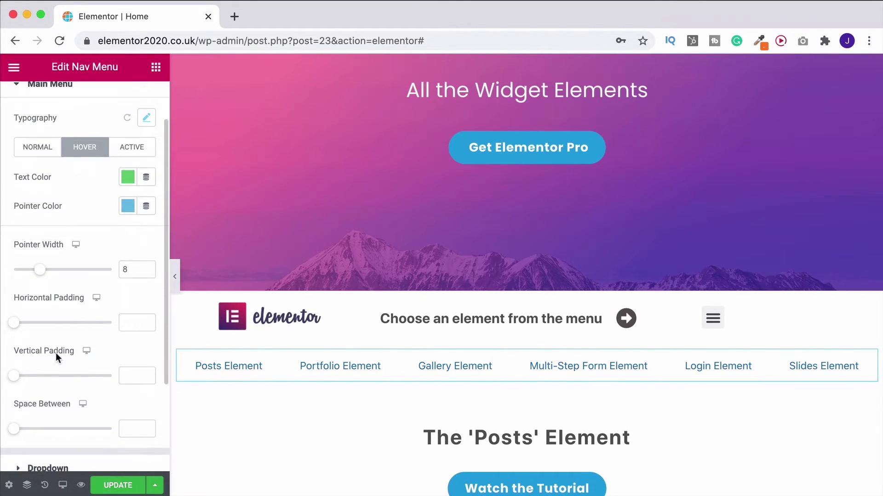
scroll(31, 379, down, 2)
drag(14, 382, 94, 384)
drag(95, 383, 20, 391)
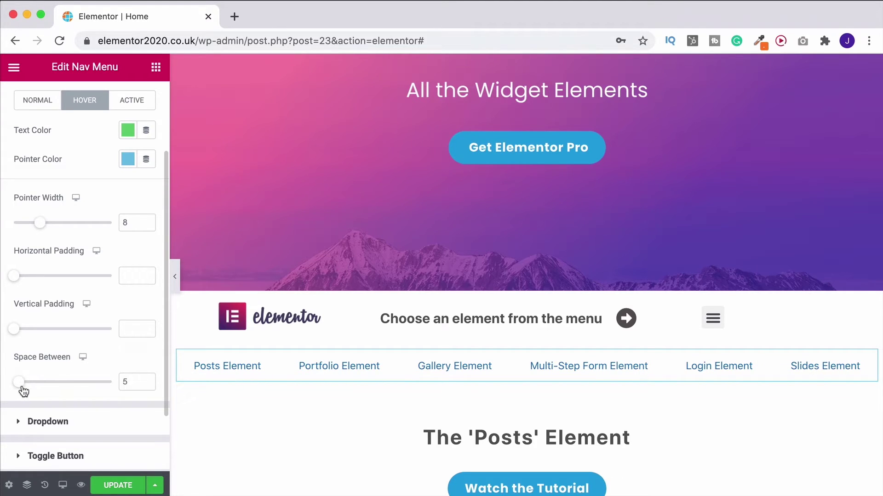
Step: Save the page and exit the Elementor editor to the WordPress Menus screen
scroll(92, 368, down, 2)
click(58, 345)
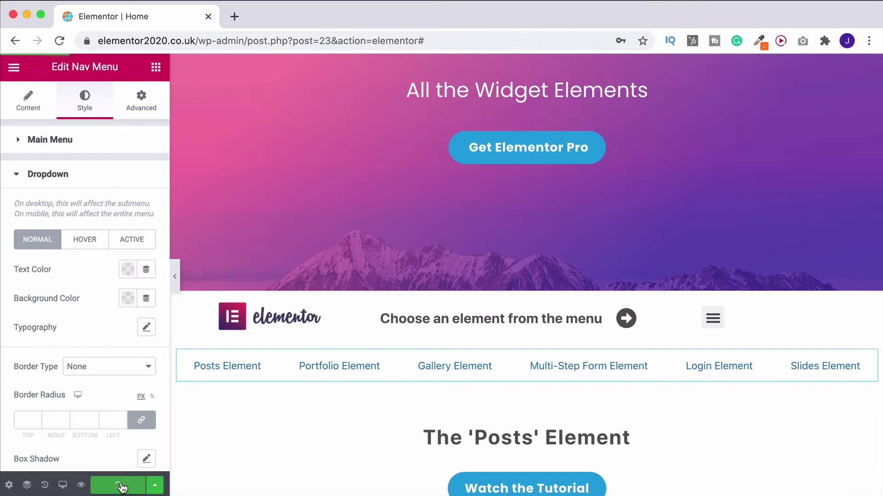
click(13, 67)
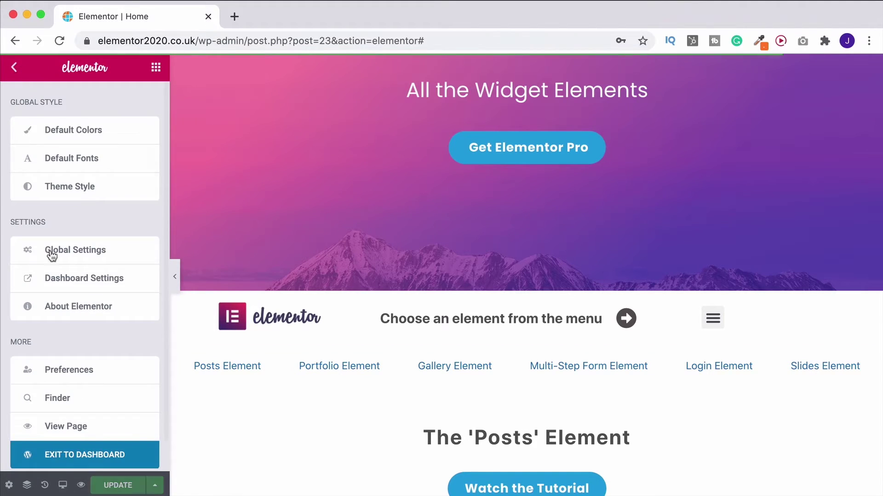
click(66, 466)
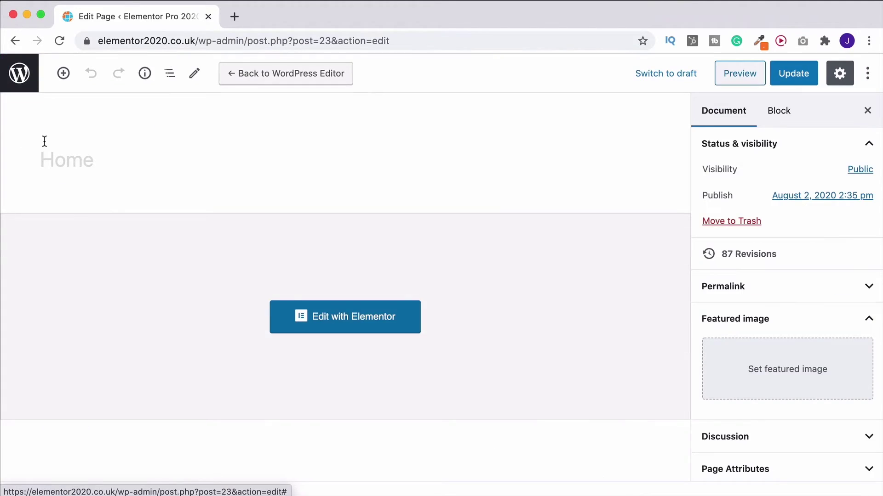
click(18, 78)
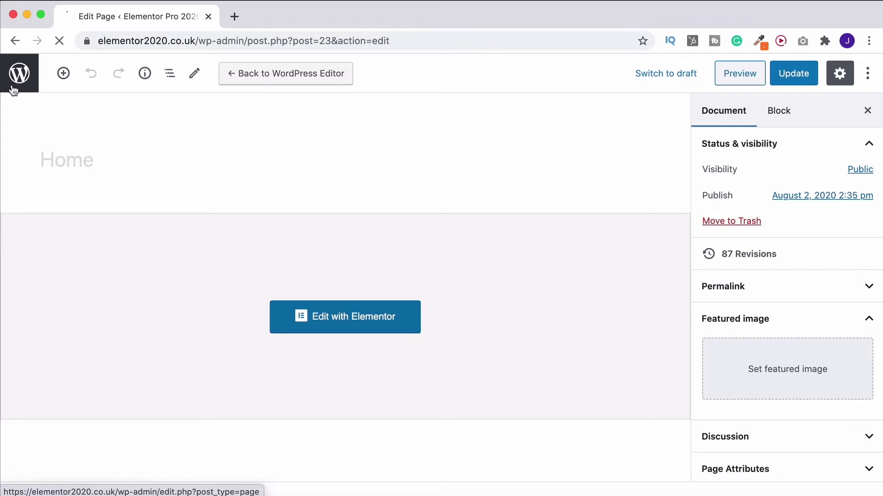
mouse_move(62, 337)
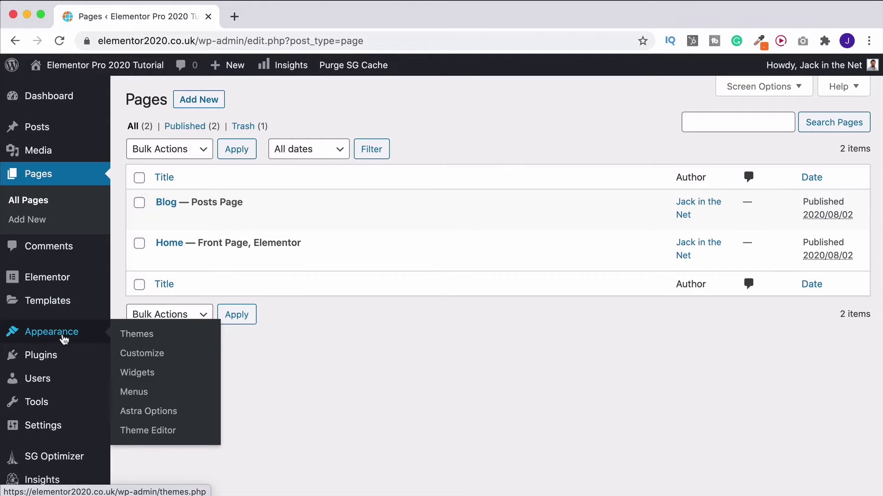
click(132, 394)
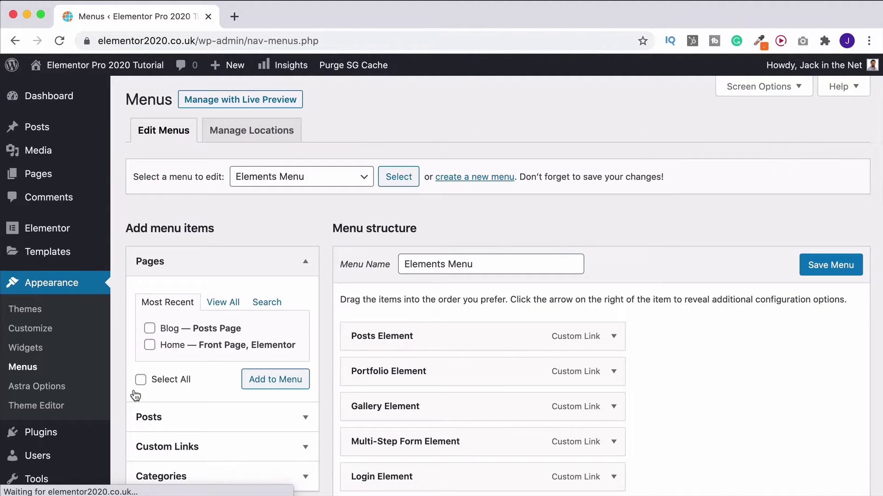
Step: Make Portfolio Element a sub item of Posts Element in the Elements Menu and save the menu
scroll(291, 312, down, 6)
scroll(290, 313, up, 2)
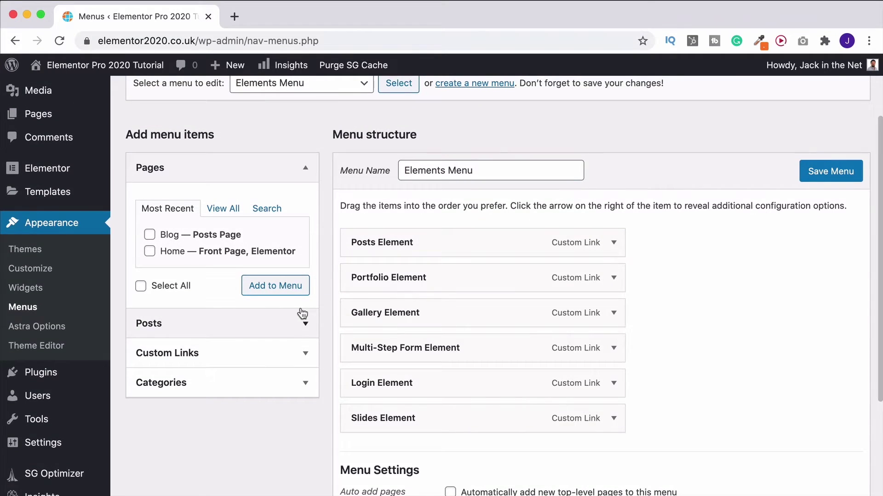
drag(400, 276, 419, 274)
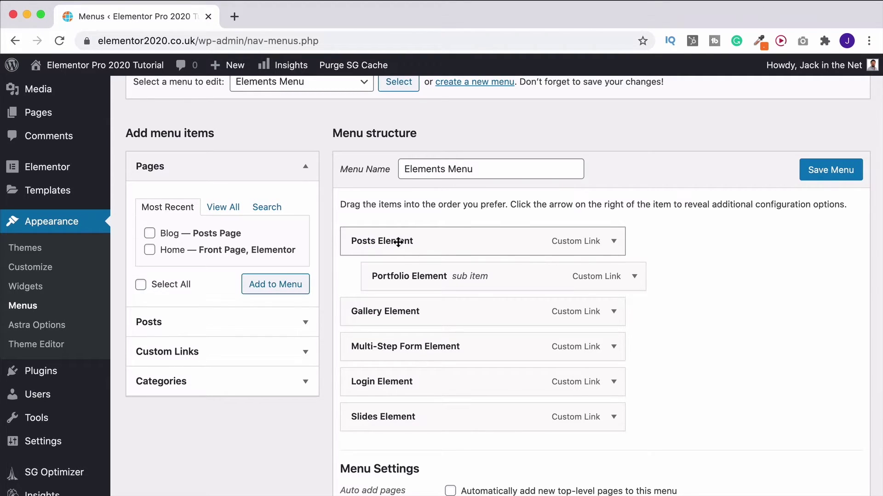
click(843, 172)
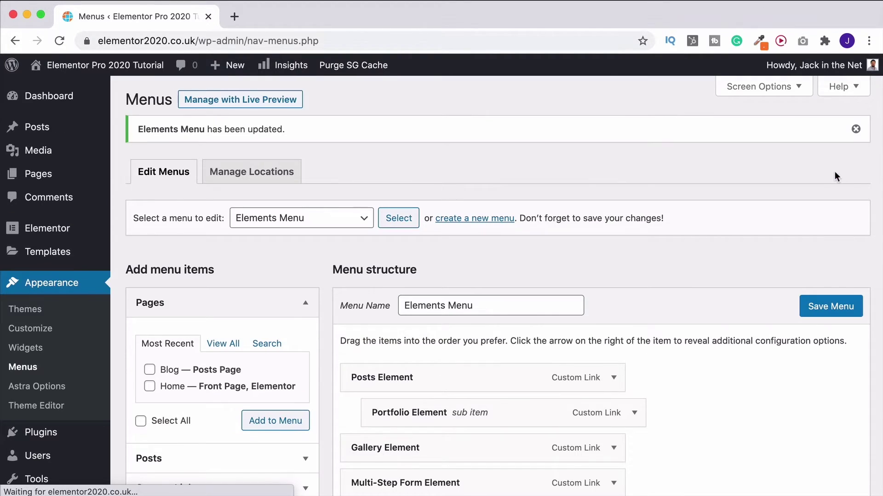
Step: Reopen the home page in the Elementor editor and reveal the submenu under Posts Element in the horizontal nav menu
mouse_move(70, 74)
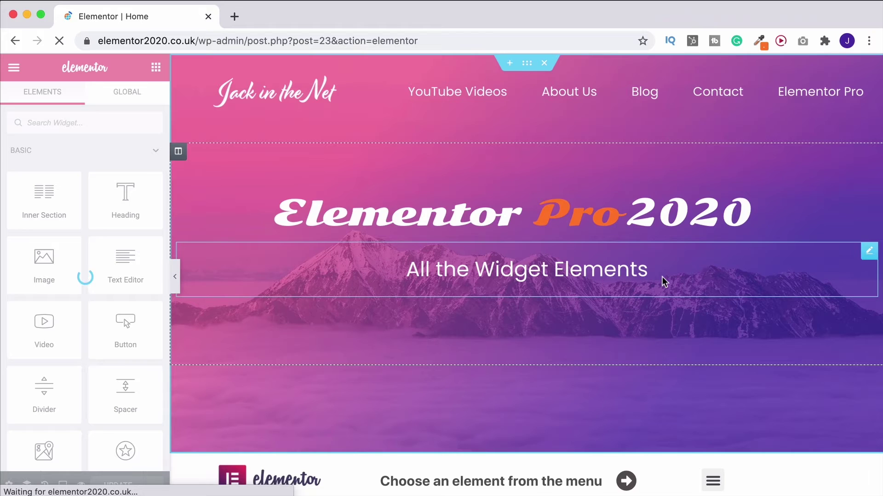
scroll(661, 278, down, 10)
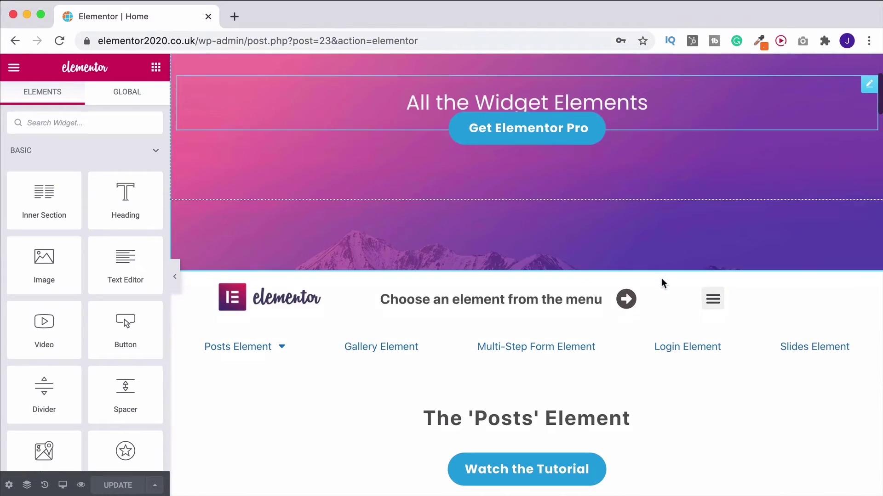
mouse_move(282, 254)
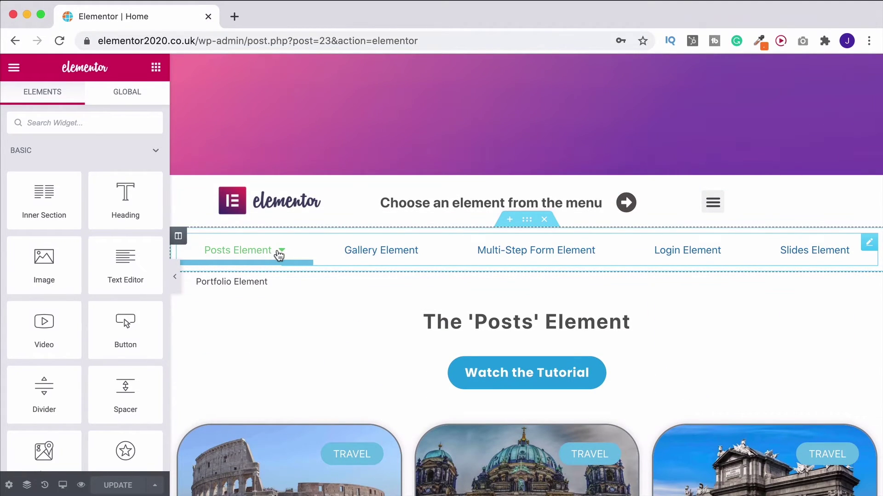
Step: Set the horizontal nav menu's normal dropdown background color to orange (#FFB205) and check it on the Posts Element submenu
click(869, 240)
click(83, 103)
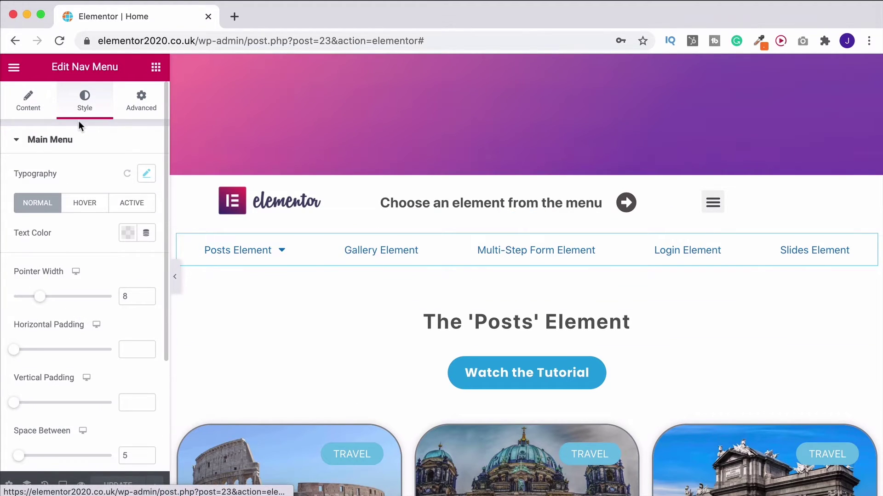
scroll(78, 170, down, 4)
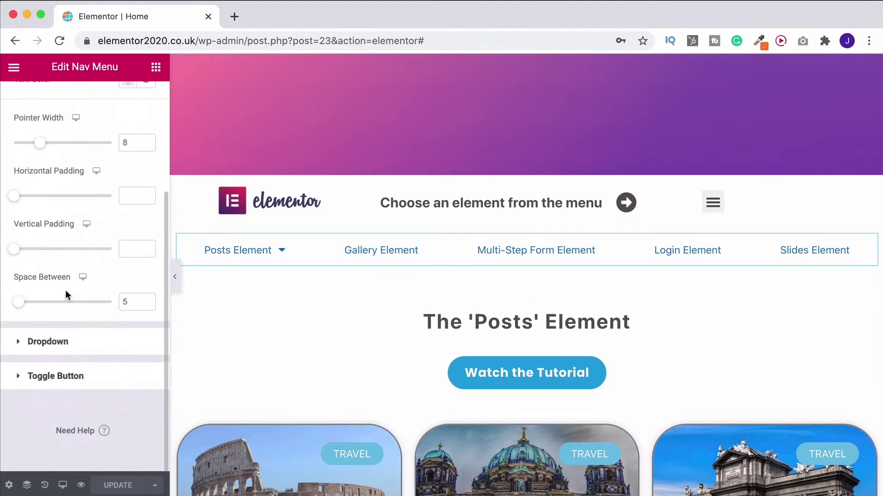
click(52, 353)
scroll(92, 322, down, 2)
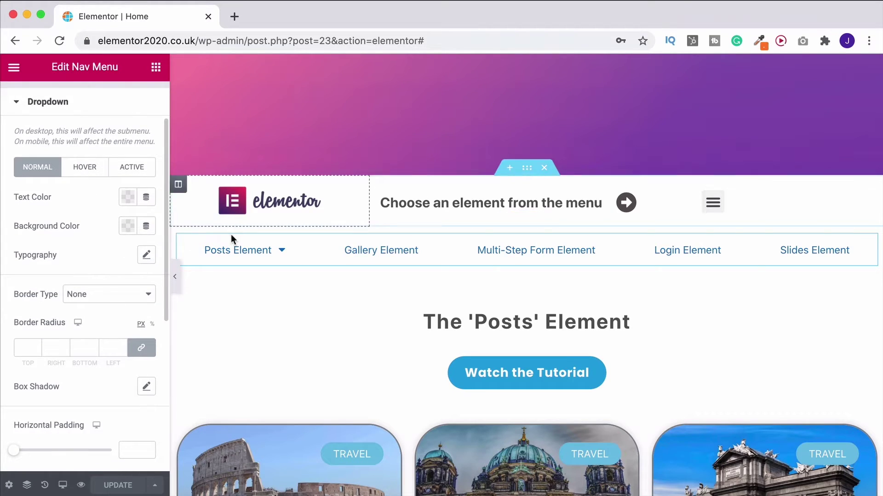
mouse_move(232, 250)
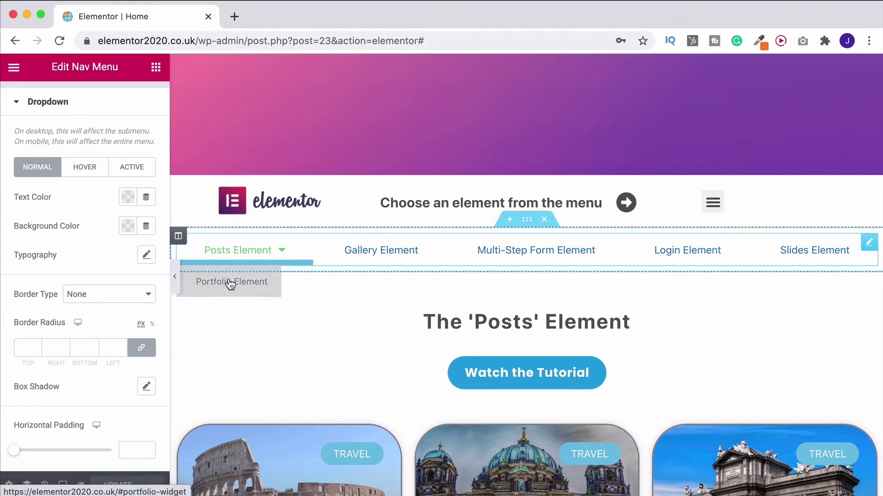
click(128, 226)
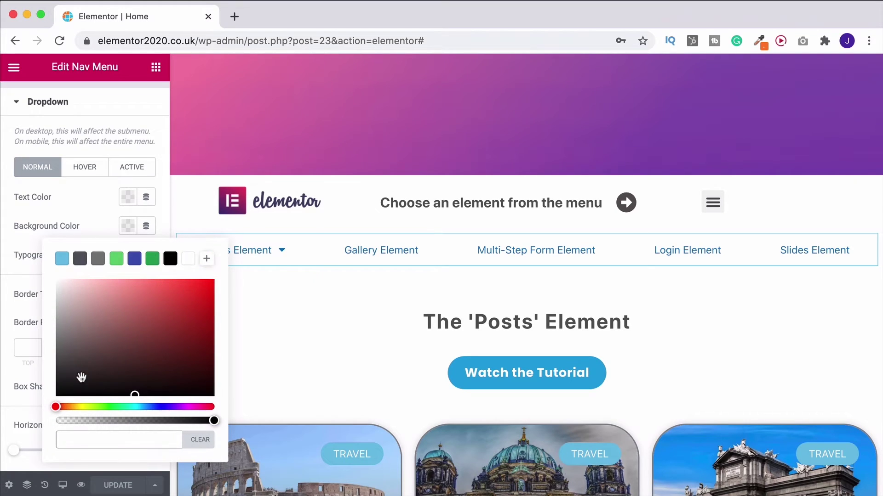
click(74, 407)
drag(191, 330, 213, 281)
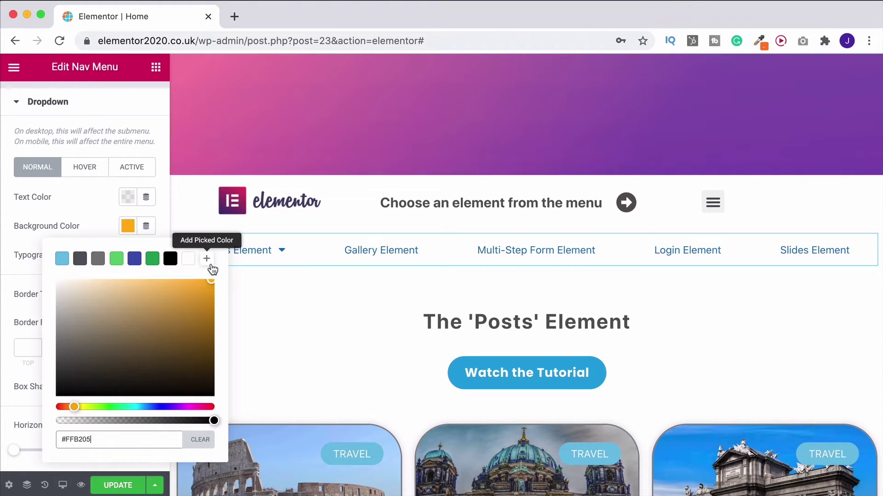
click(81, 222)
mouse_move(231, 261)
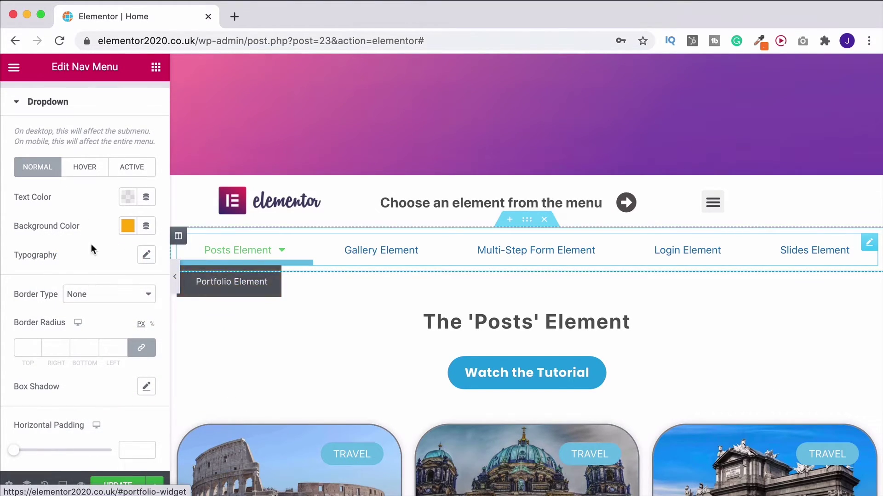
Step: Set the dropdown's normal text color to white and check the Posts Element submenu
click(129, 199)
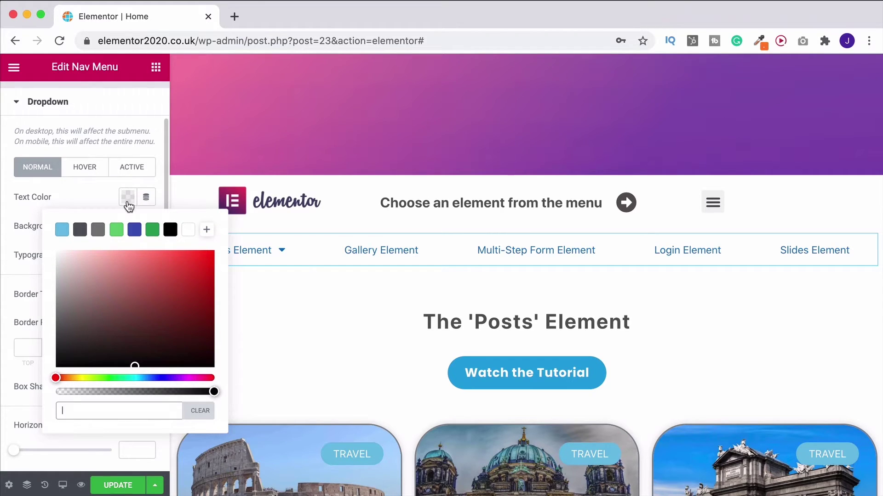
click(68, 193)
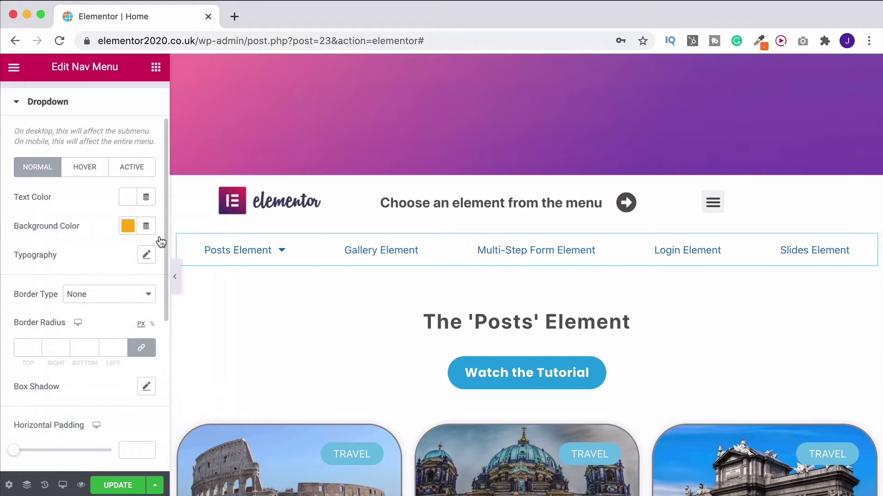
mouse_move(249, 251)
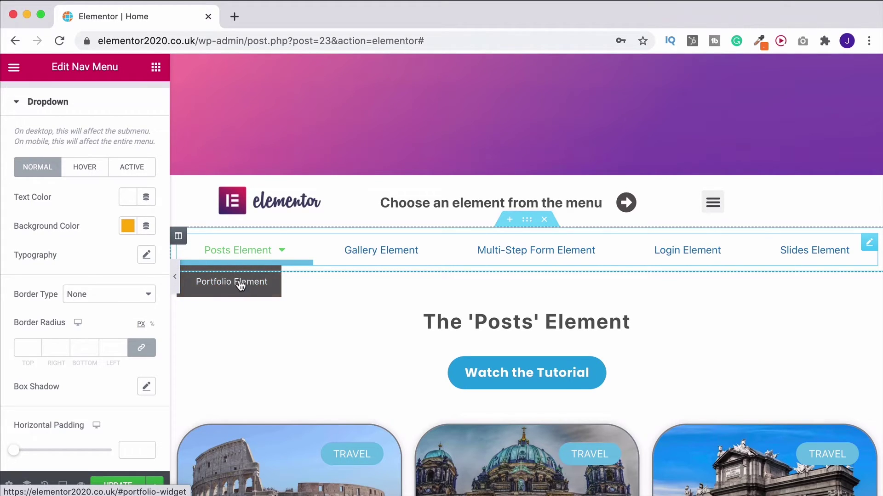
Step: Set the horizontal nav menu's dropdown hover background color to the light green palette color and check it on Portfolio Element
click(87, 167)
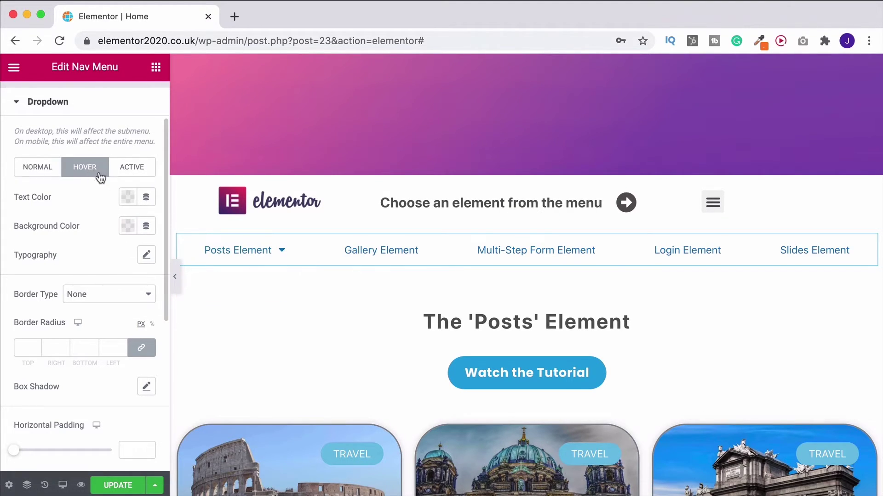
click(126, 227)
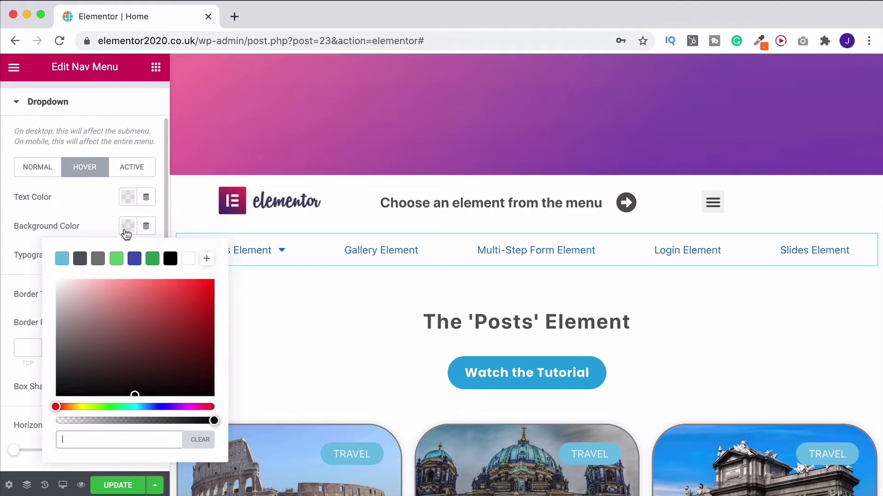
click(117, 260)
click(240, 250)
mouse_move(230, 285)
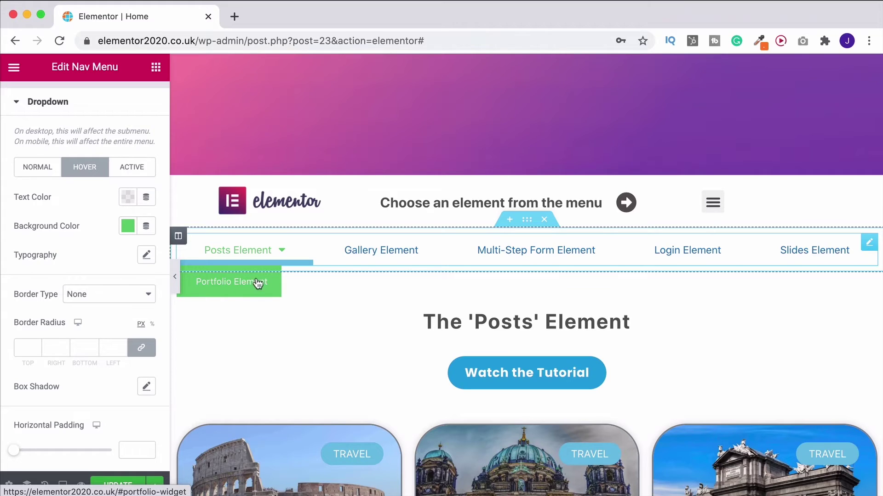
Step: Set the horizontal nav menu's dropdown border type to Double and check the Posts Element item
click(109, 297)
click(88, 321)
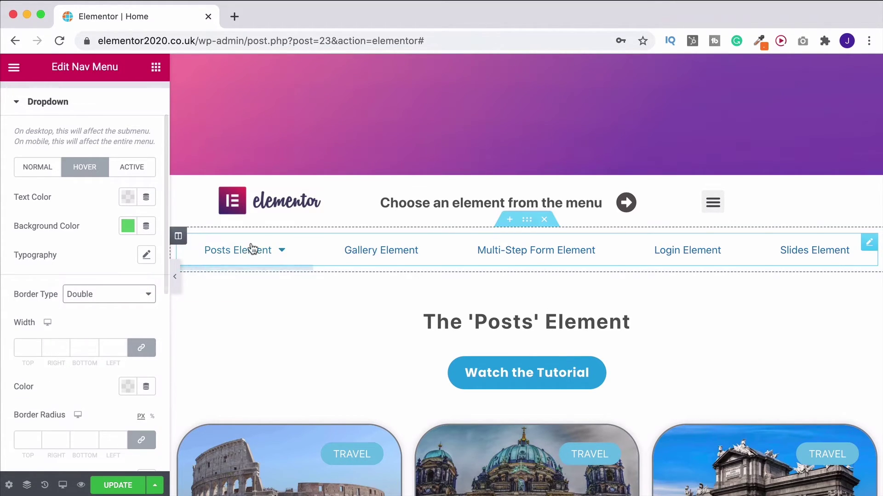
mouse_move(247, 260)
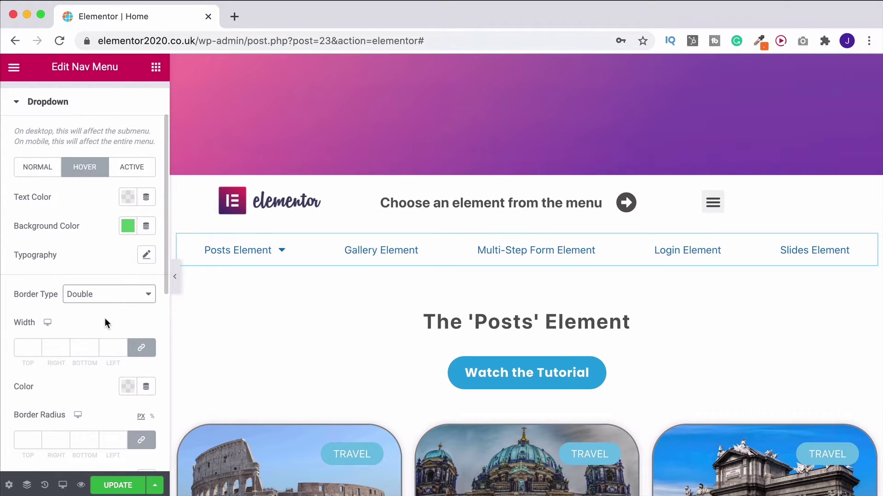
Step: Open the Toggle Button style settings of the horizontal nav menu and switch to the mobile preview showing its toggle
scroll(105, 323, down, 6)
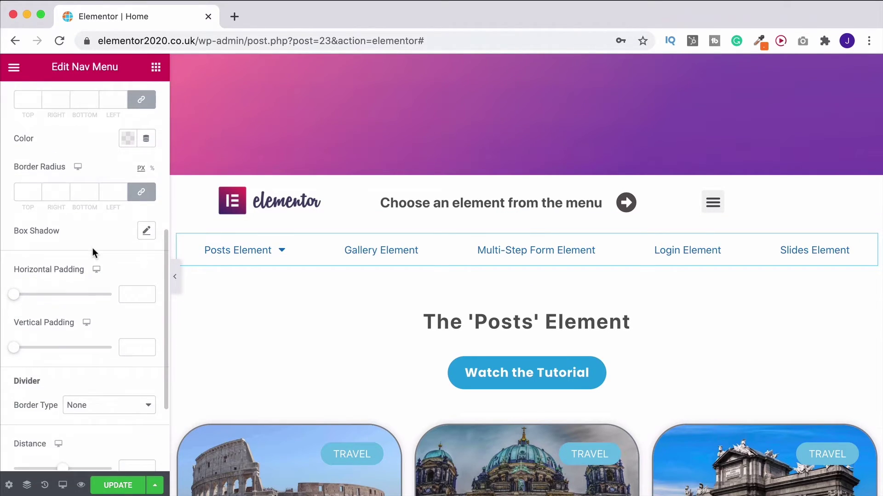
scroll(114, 315, down, 3)
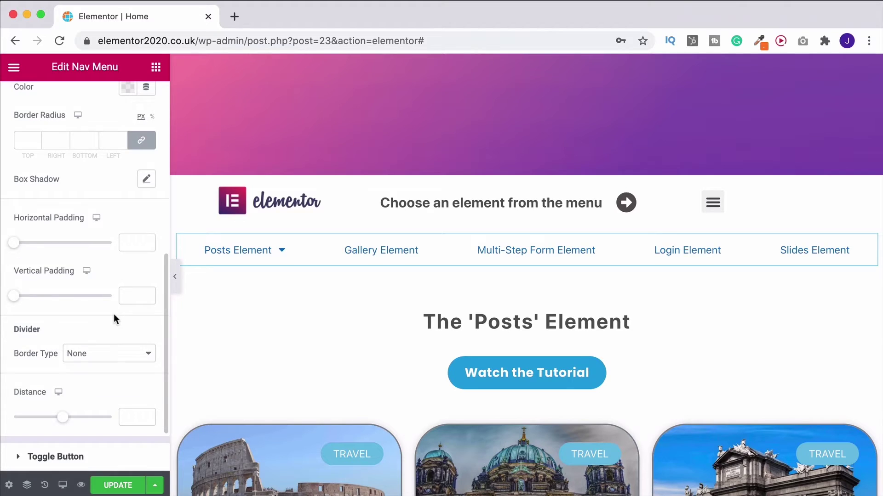
click(71, 376)
scroll(73, 261, down, 2)
scroll(72, 260, up, 2)
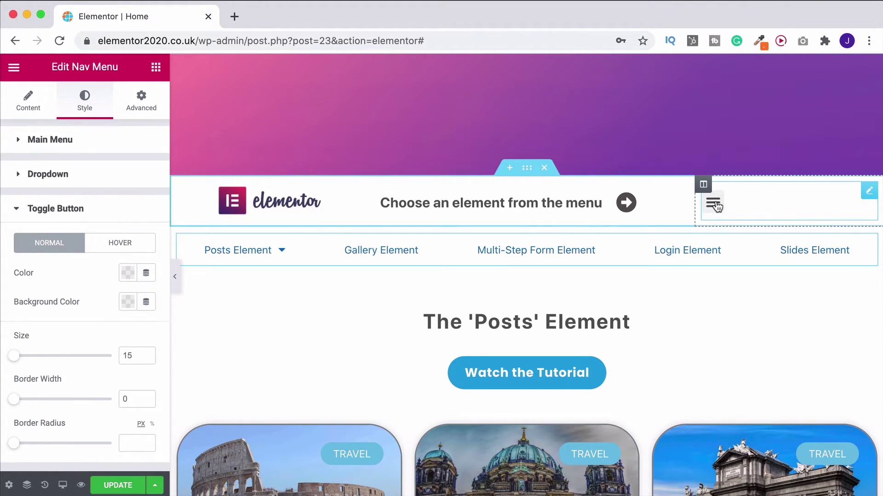
click(63, 485)
click(48, 451)
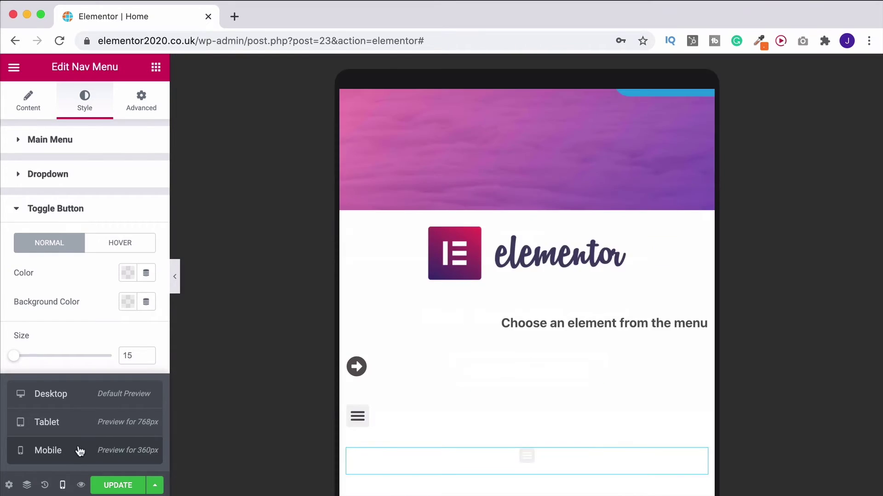
scroll(518, 348, down, 3)
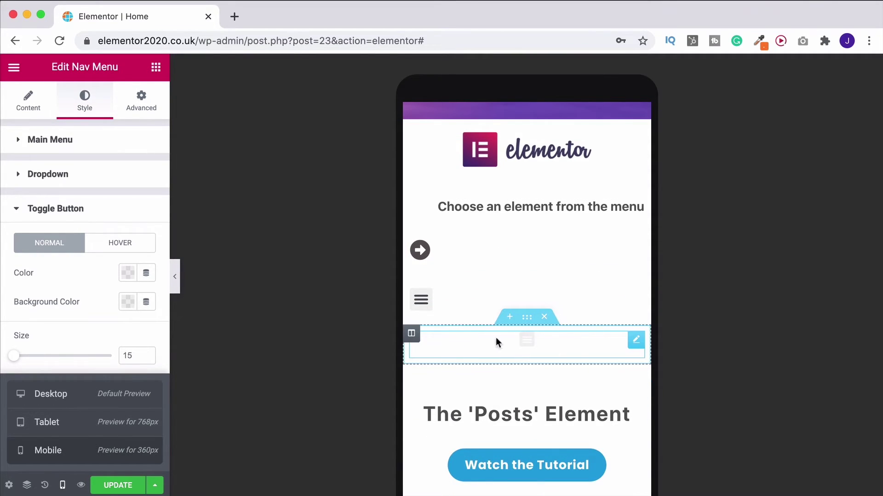
scroll(515, 339, down, 1)
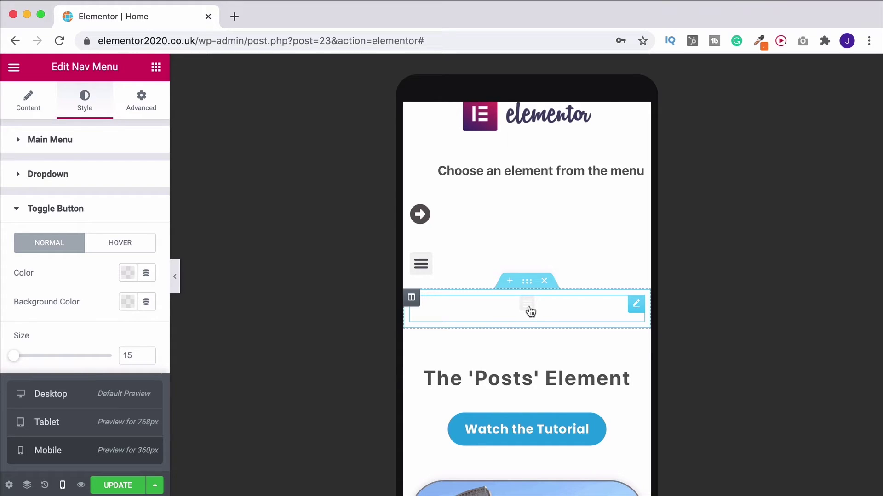
Step: Set the toggle button's color to red (#E80707) and its background color to light blue (#6EC1E4)
click(131, 275)
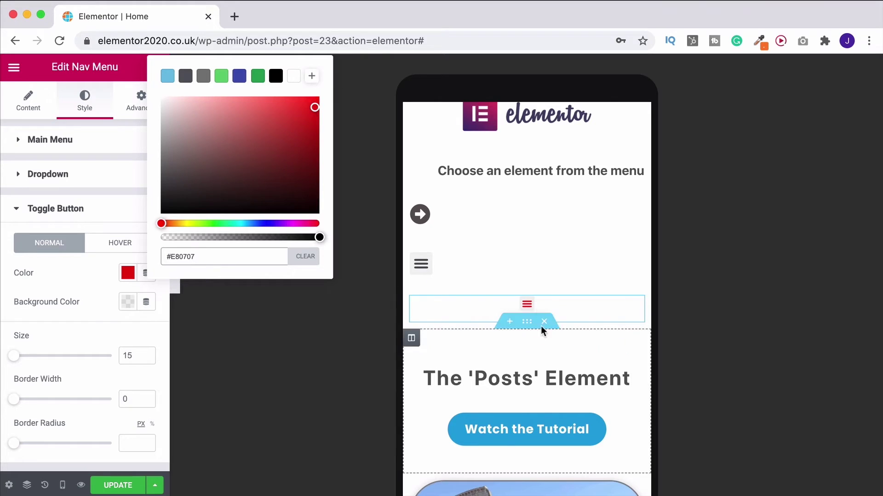
click(128, 303)
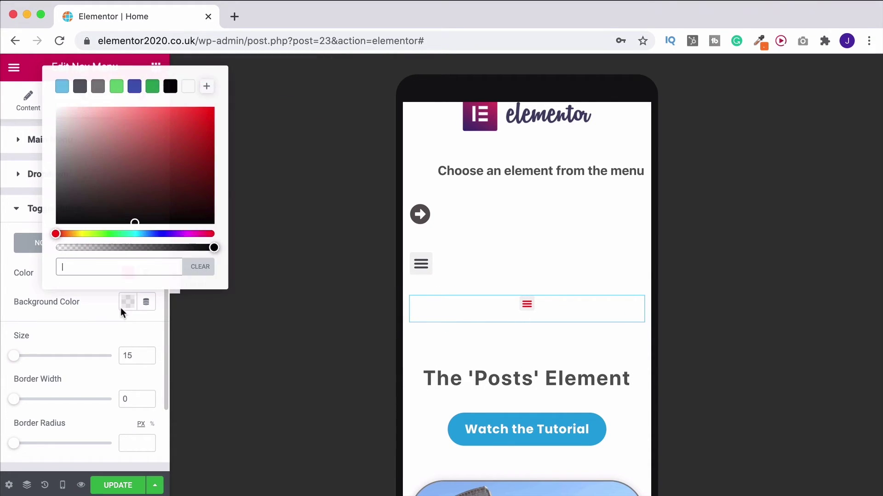
click(62, 87)
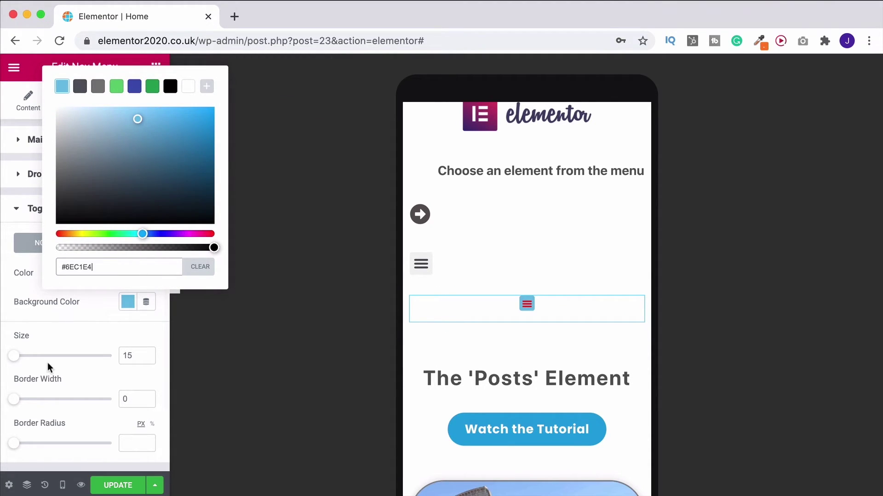
Step: Set the toggle button's size to 34, border width to 3 and border radius to 23 px
drag(17, 360, 40, 364)
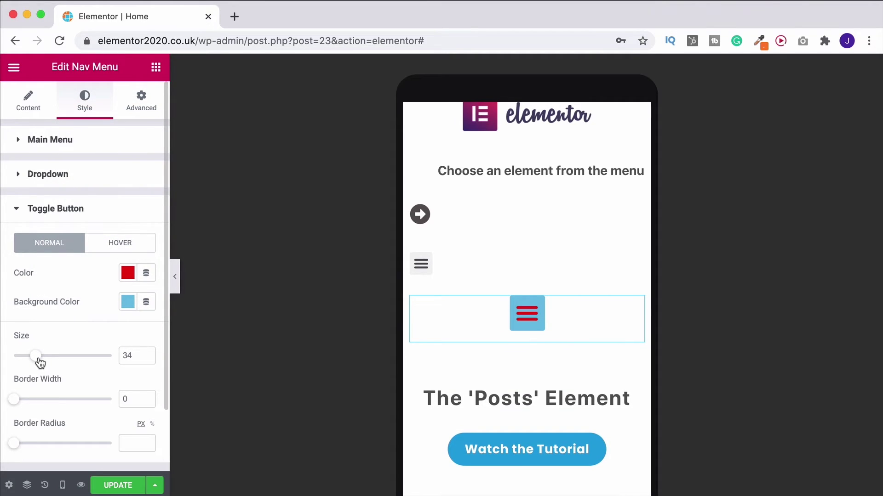
drag(14, 405, 48, 406)
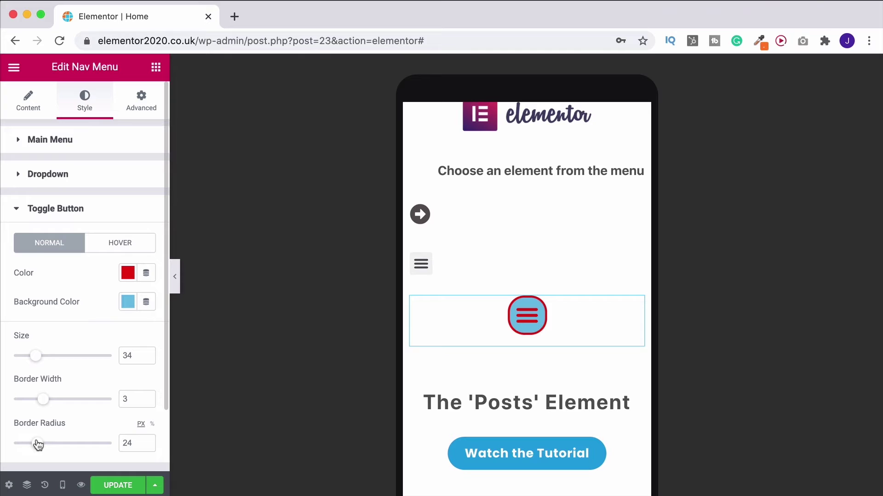
scroll(94, 400, down, 3)
scroll(98, 392, up, 2)
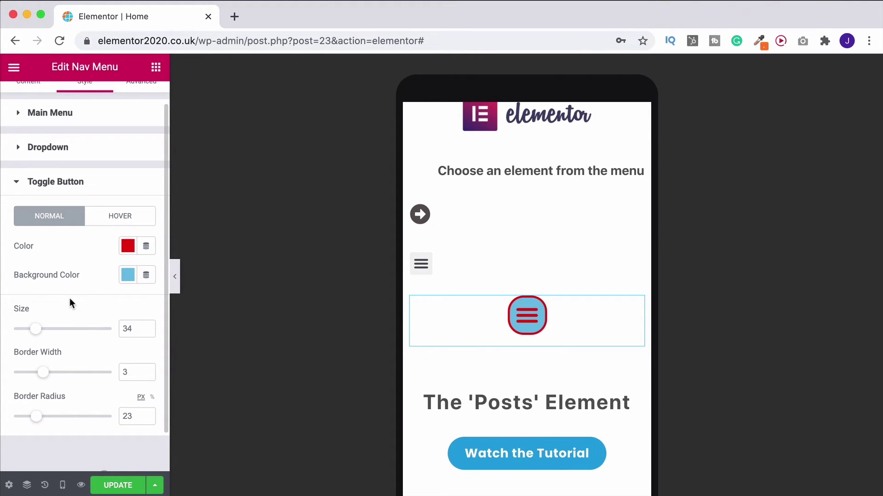
scroll(70, 301, up, 1)
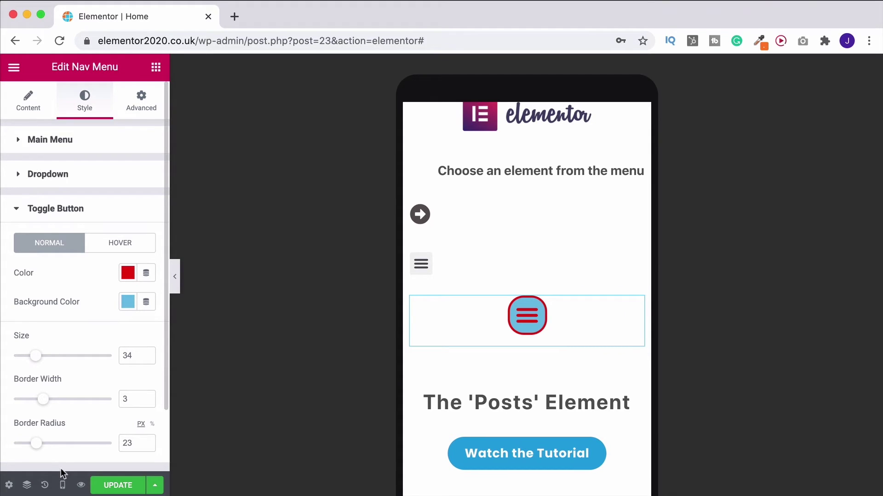
Step: Switch the preview back to desktop and look over the header menu and the navigation menus below the hero section
click(62, 486)
click(68, 405)
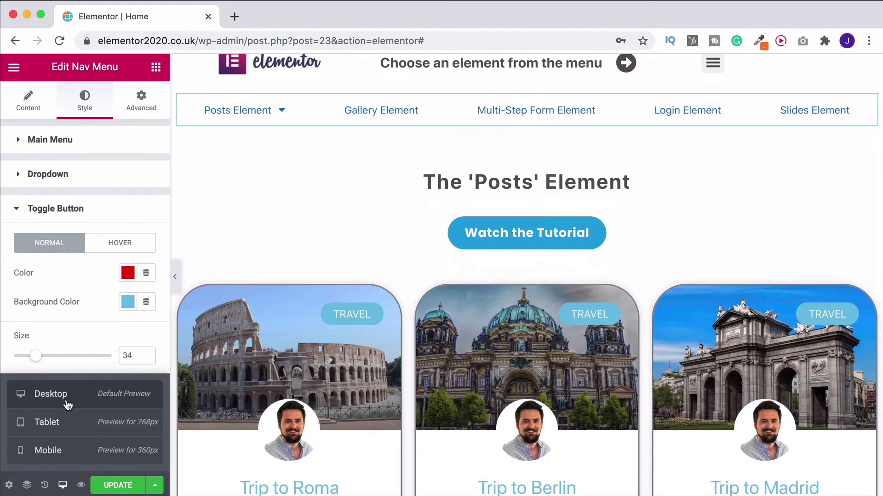
scroll(399, 374, up, 6)
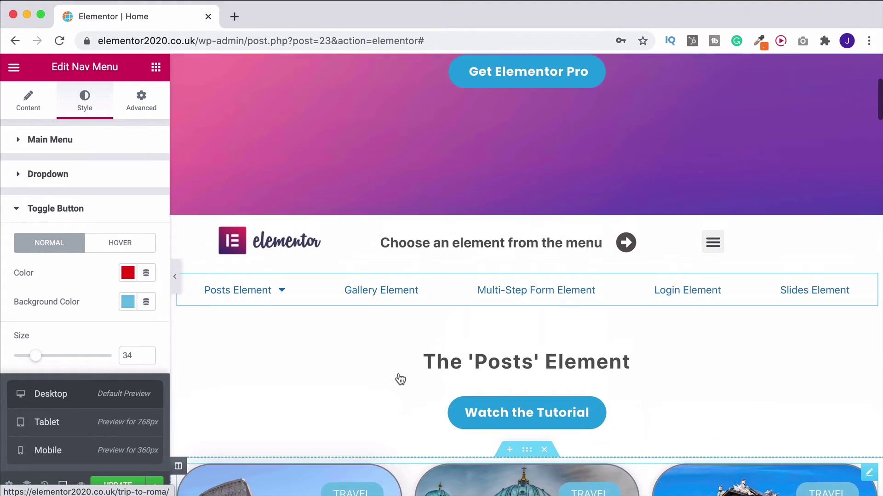
scroll(400, 378, up, 4)
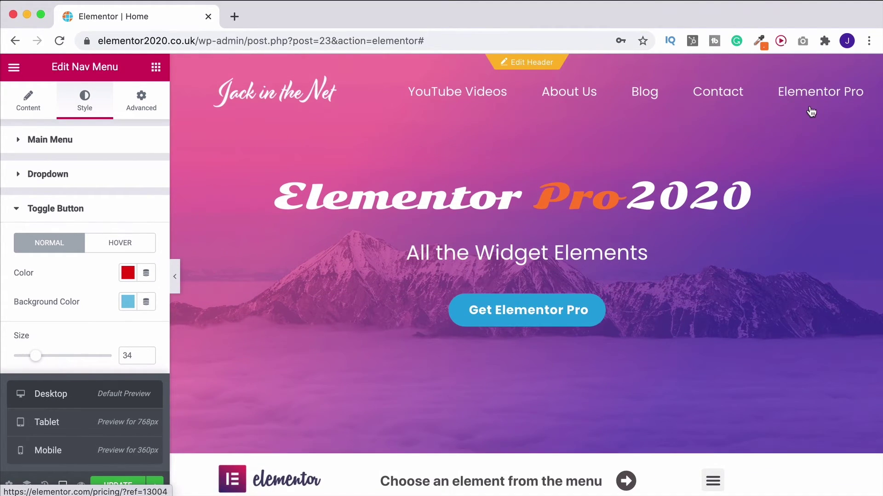
scroll(785, 316, down, 4)
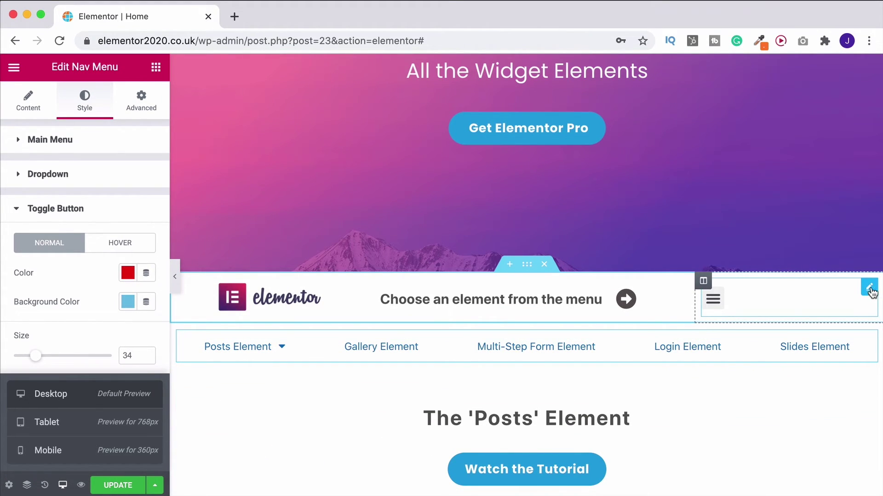
Step: Open the dropdown style settings of the hamburger nav menu beside the arrow icon and expand its menu
click(873, 291)
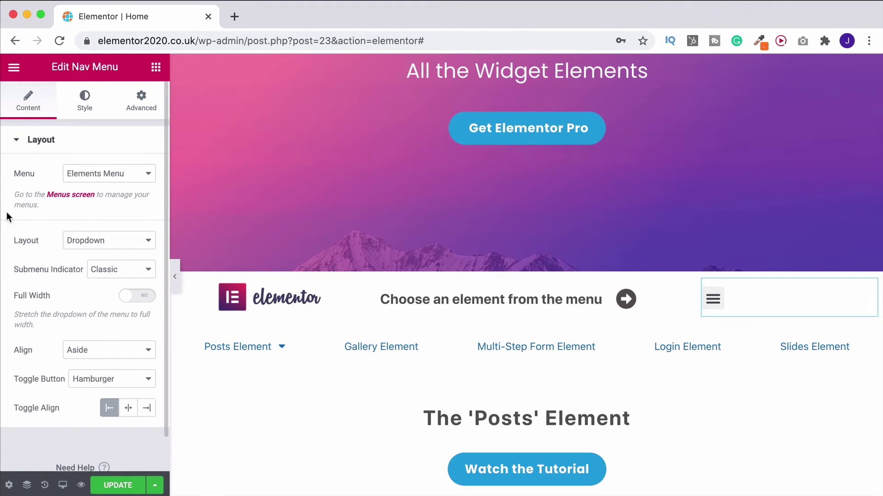
click(99, 100)
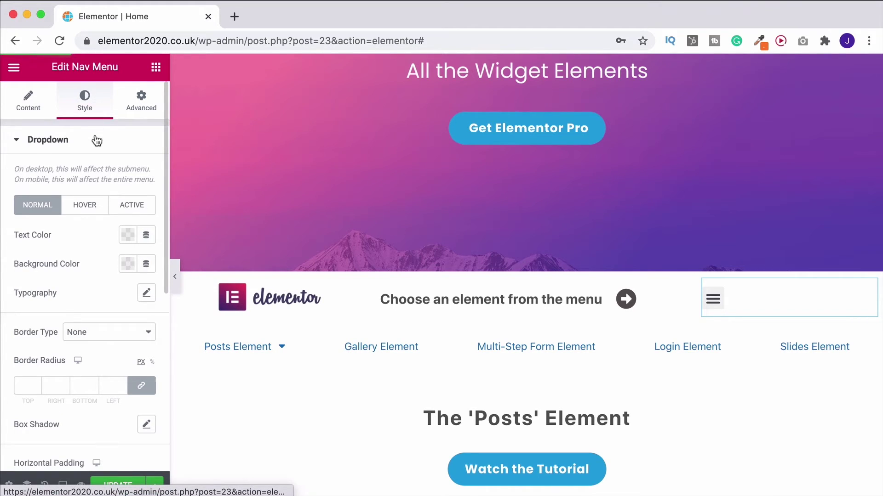
scroll(96, 140, down, 1)
click(714, 301)
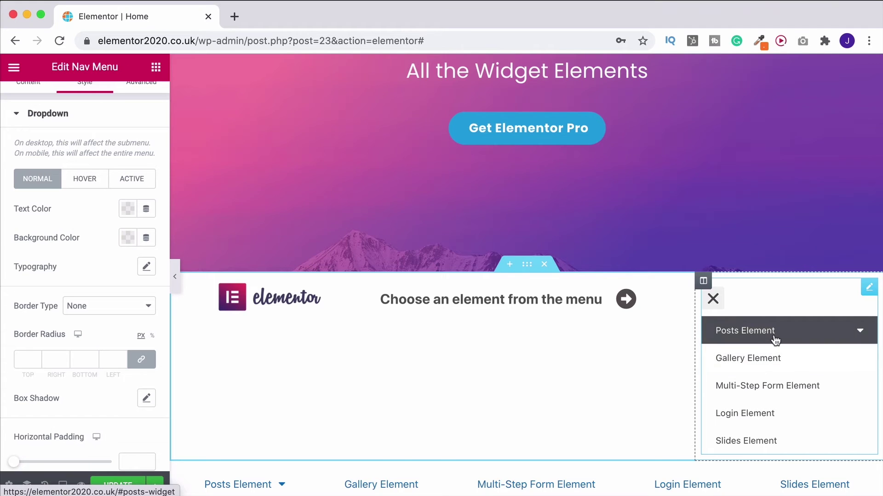
Step: Set the hamburger menu's dropdown typography size to 18 px
click(152, 270)
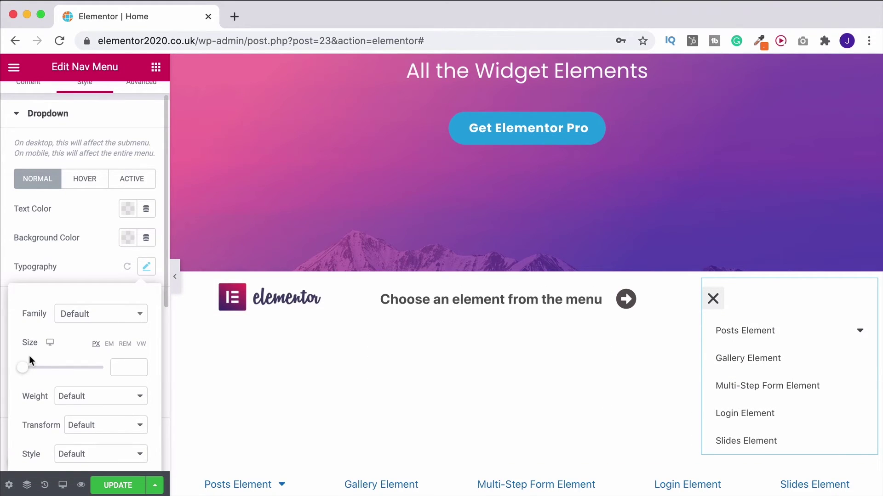
drag(27, 371, 32, 368)
scroll(92, 388, down, 1)
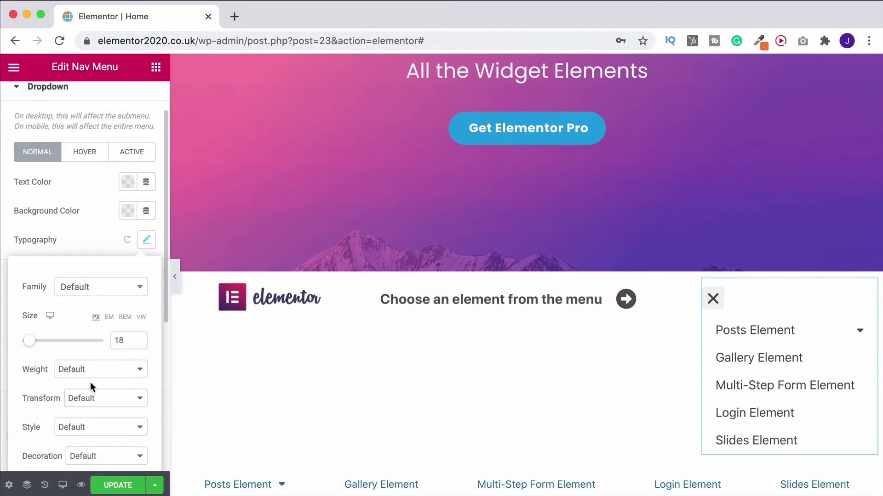
click(87, 245)
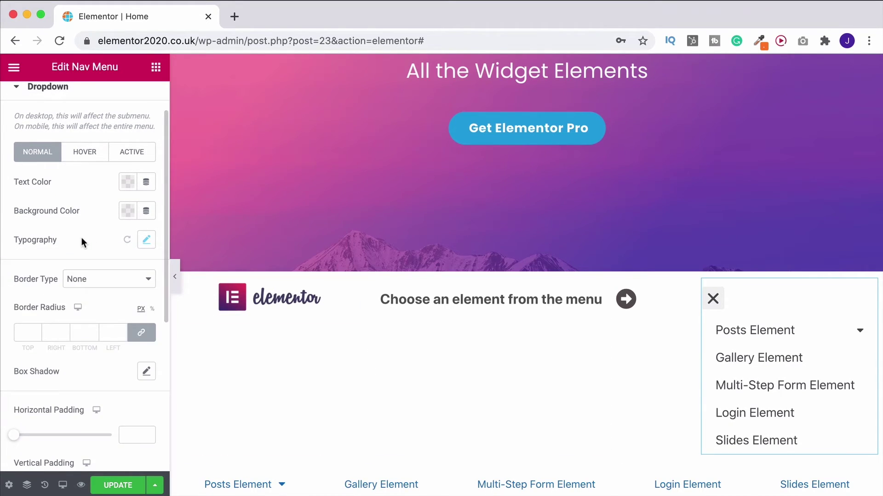
scroll(84, 242, up, 2)
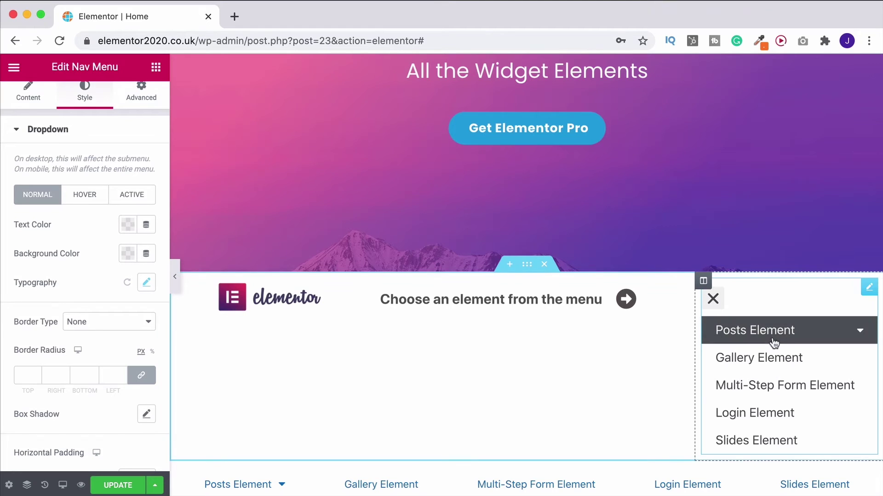
click(128, 255)
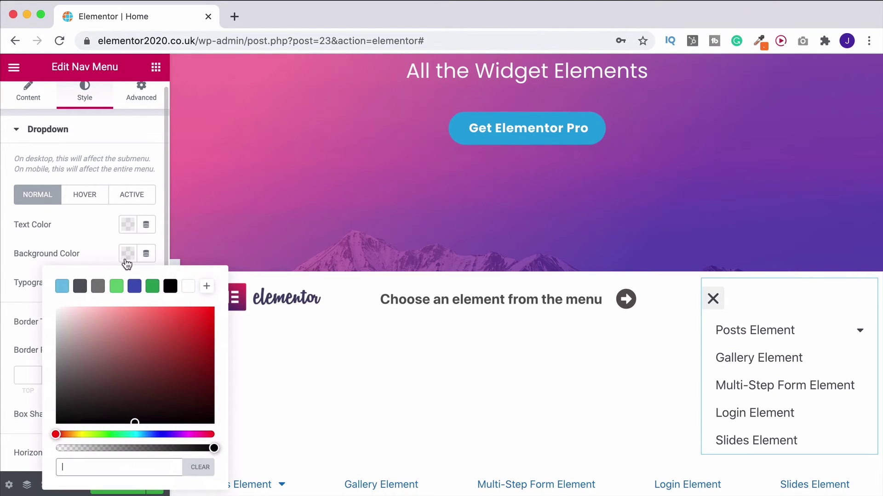
click(62, 286)
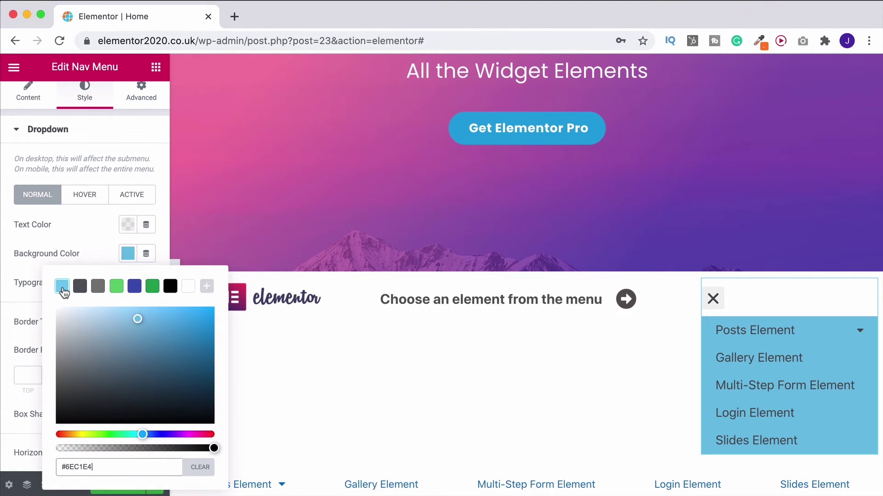
click(205, 468)
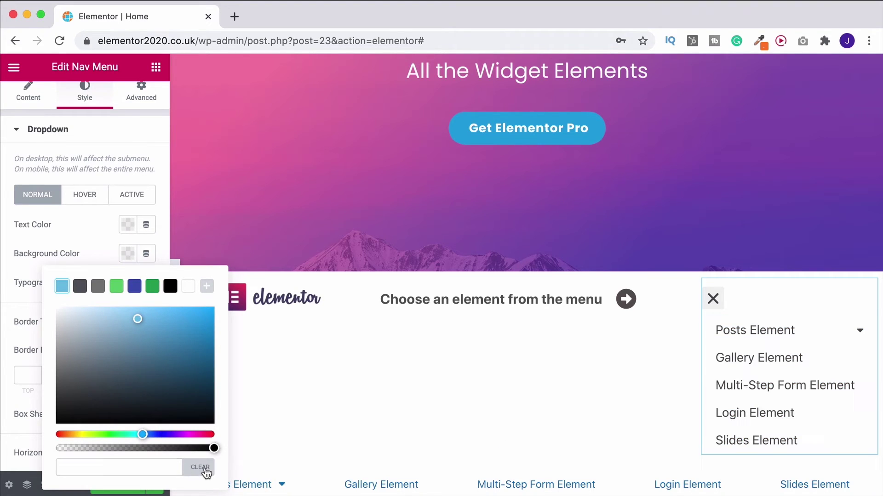
Step: Set the hamburger menu's dropdown hover background color to light blue (#6EC1E4) and check it on Posts Element
click(92, 205)
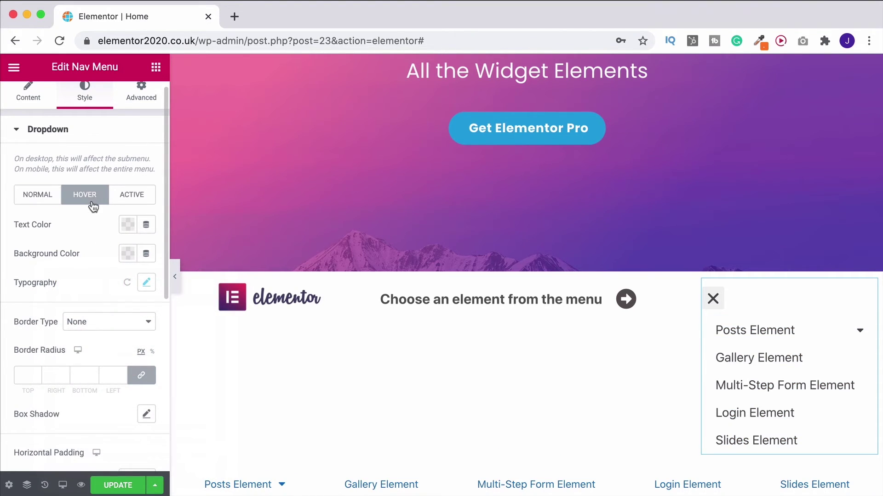
click(129, 255)
click(62, 286)
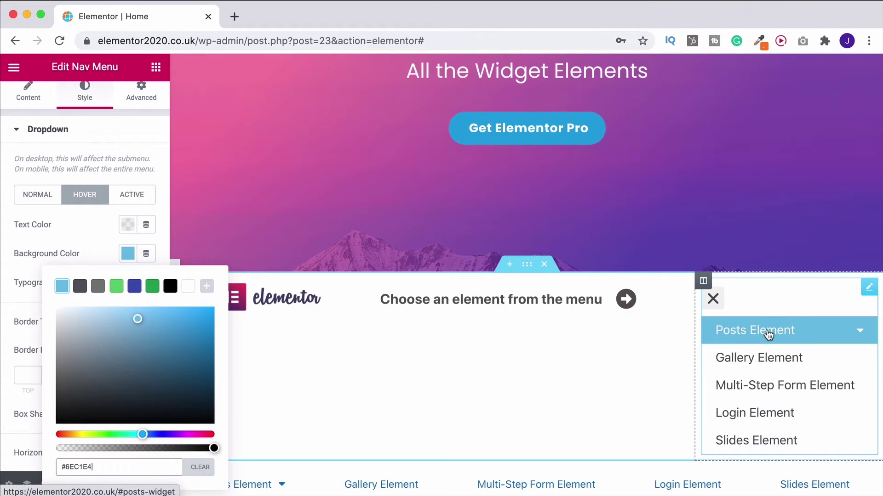
click(58, 237)
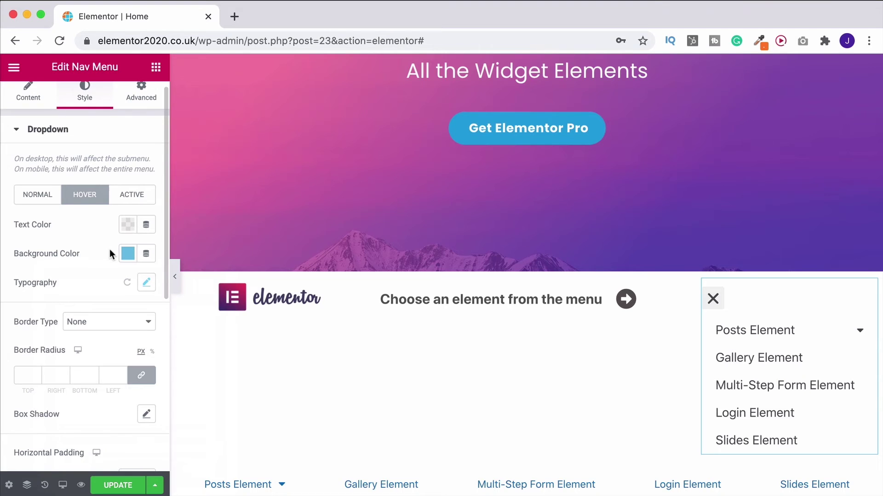
Step: Try a horizontal padding of 27 and a vertical padding of 10 on the hamburger dropdown, and clear both values
scroll(109, 249, down, 4)
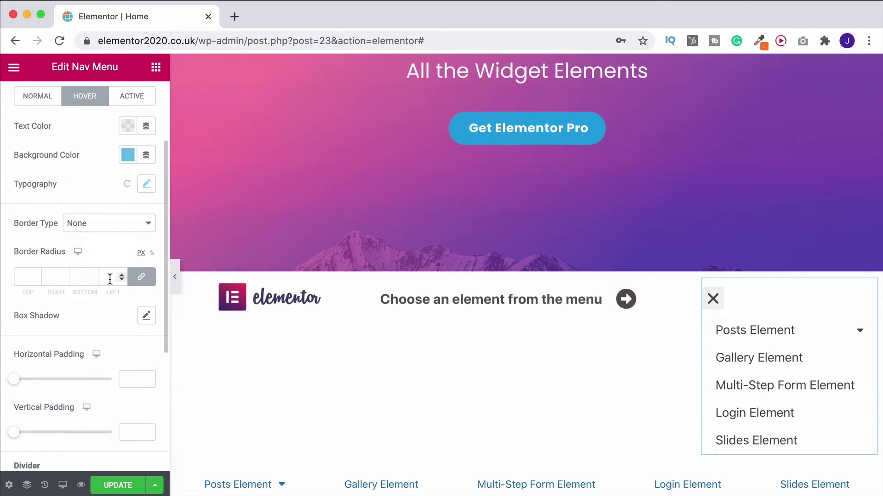
scroll(109, 249, down, 4)
drag(14, 341, 32, 341)
drag(11, 286, 38, 293)
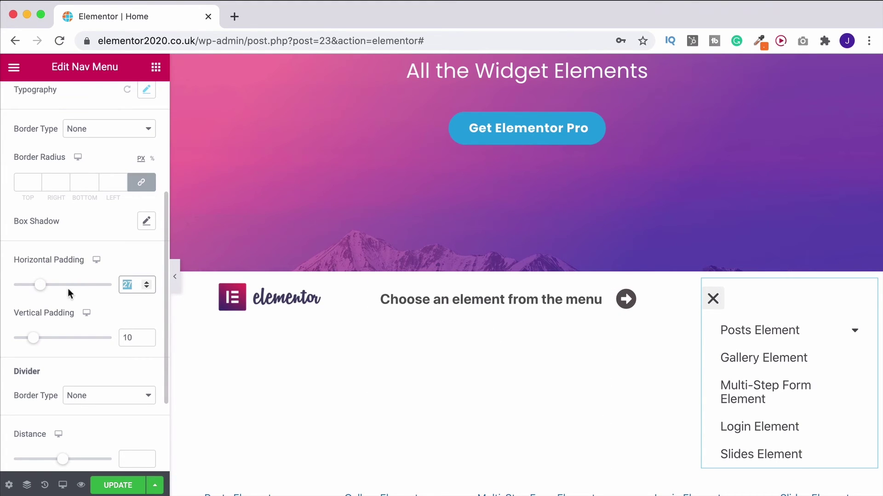
key(BackSpace)
double_click(128, 338)
key(BackSpace)
Step: Collapse the hamburger menu in the preview and set its toggle button size to 43
scroll(106, 349, down, 4)
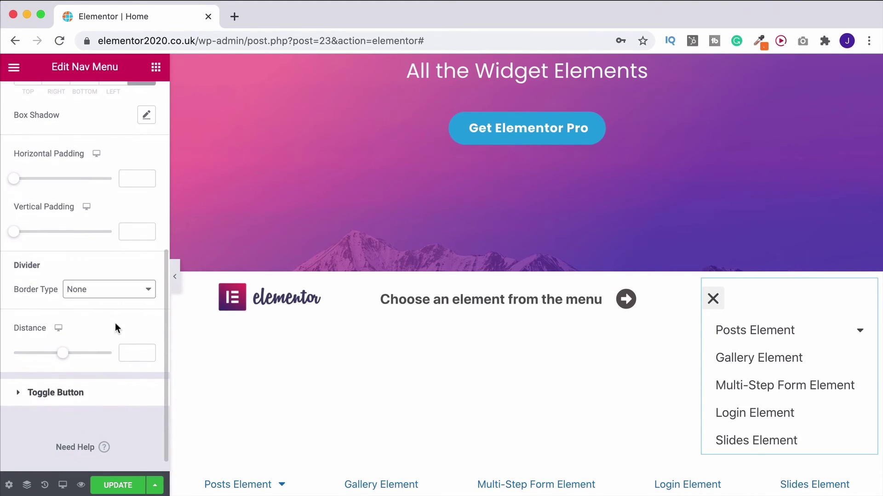
click(97, 393)
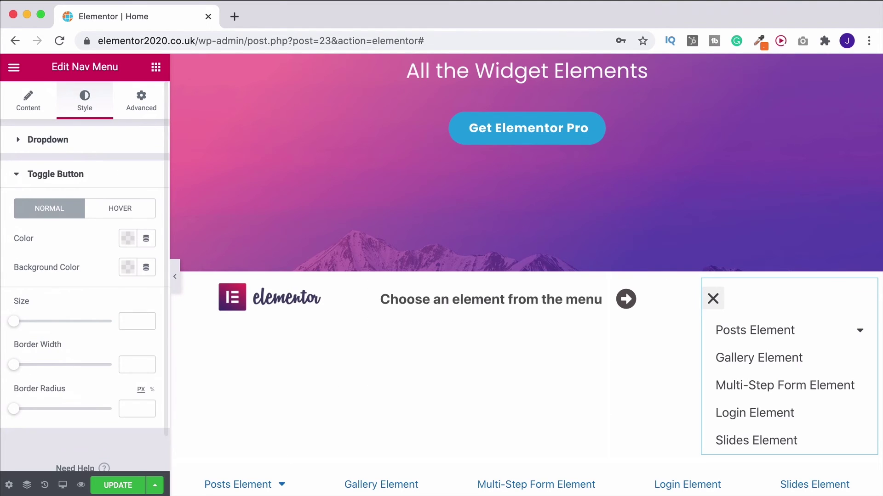
click(713, 299)
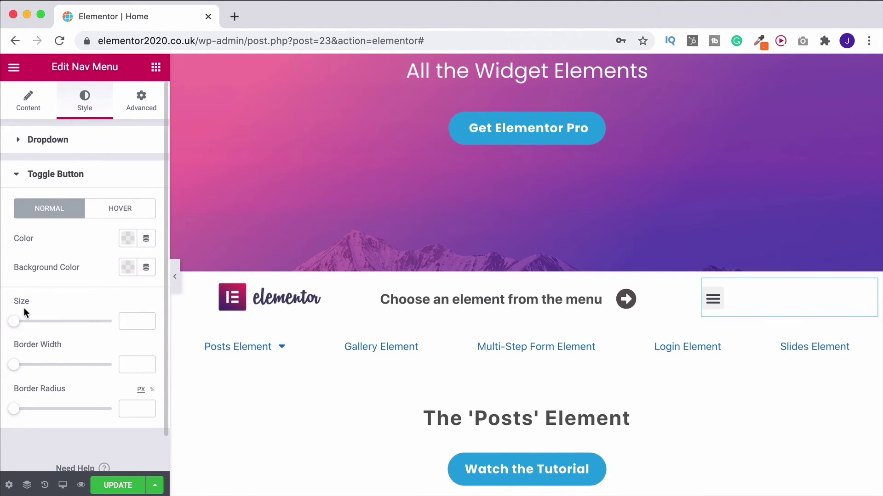
drag(14, 323, 45, 323)
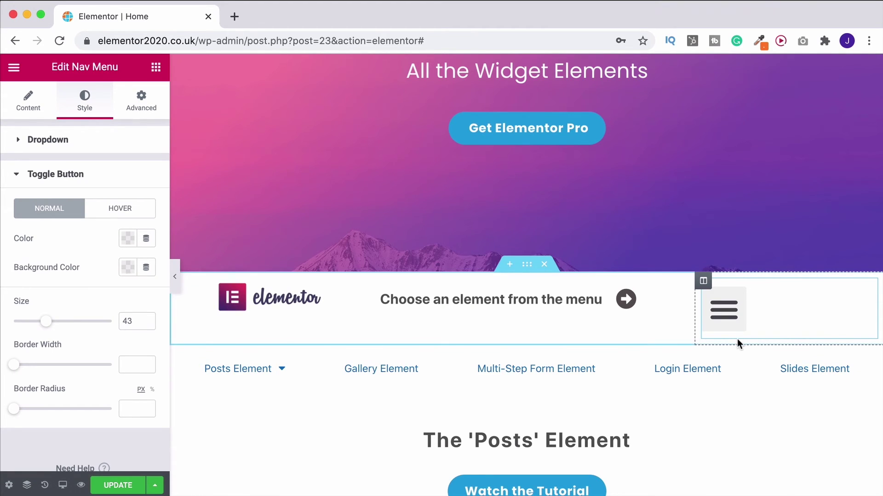
Step: Return to the hamburger menu's toggle button style settings and set the button size to 30
click(24, 99)
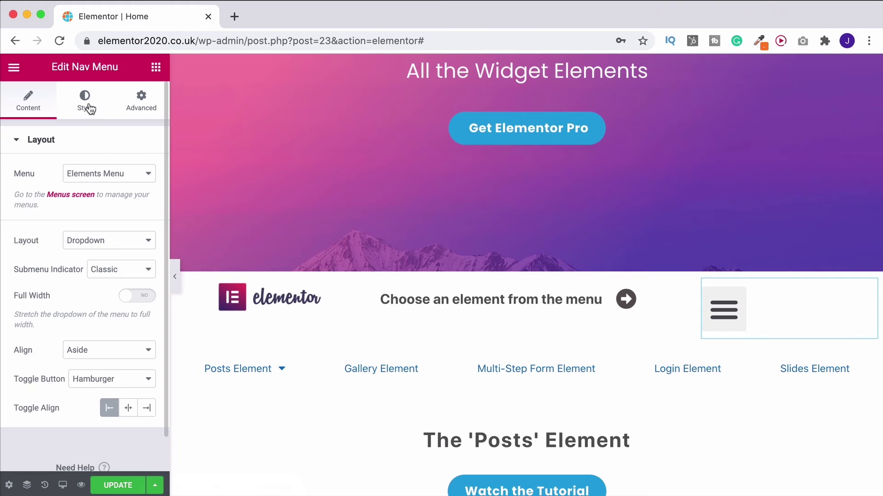
click(90, 117)
scroll(92, 356, down, 6)
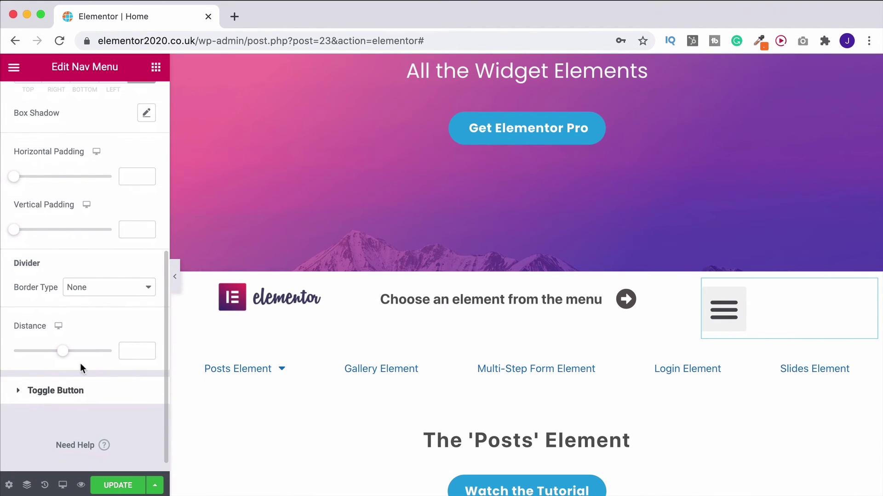
click(54, 388)
drag(48, 321, 36, 328)
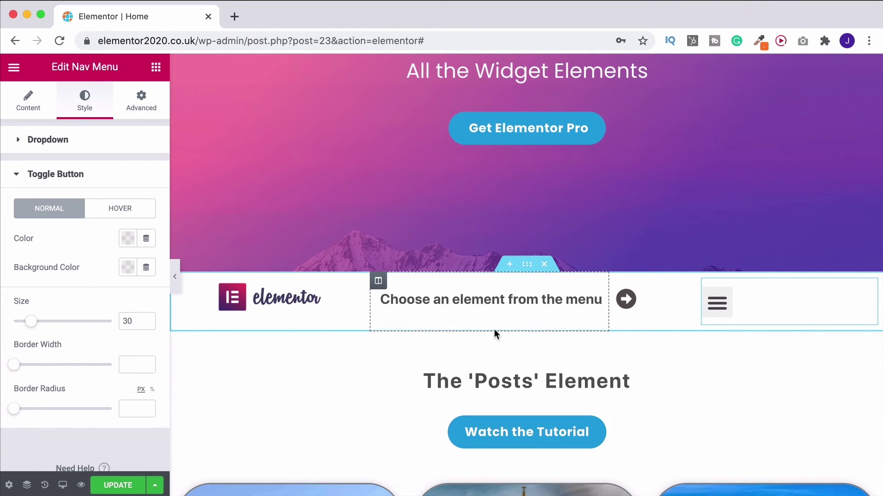
Step: Update the page and open its live preview at the section with the hamburger menu
click(128, 486)
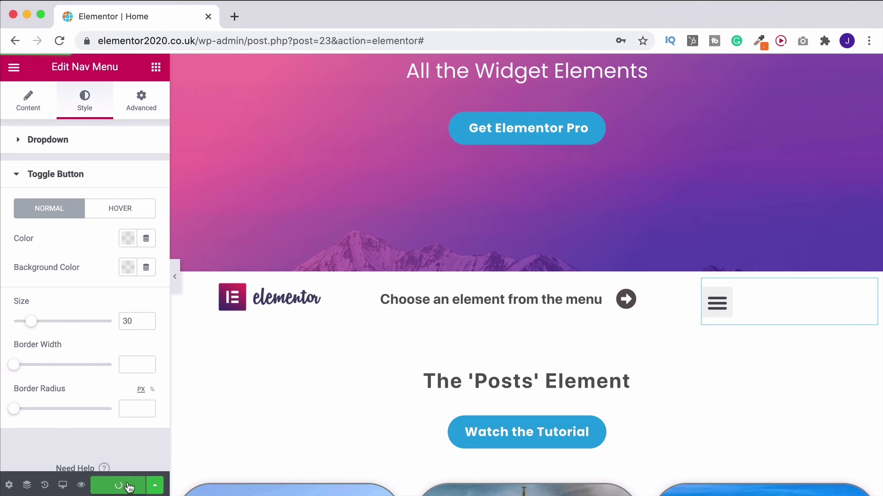
click(81, 485)
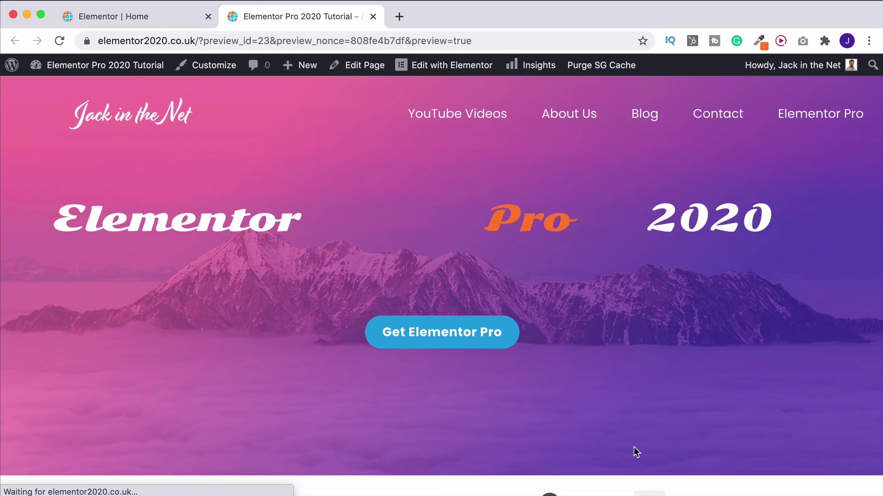
scroll(634, 452, down, 5)
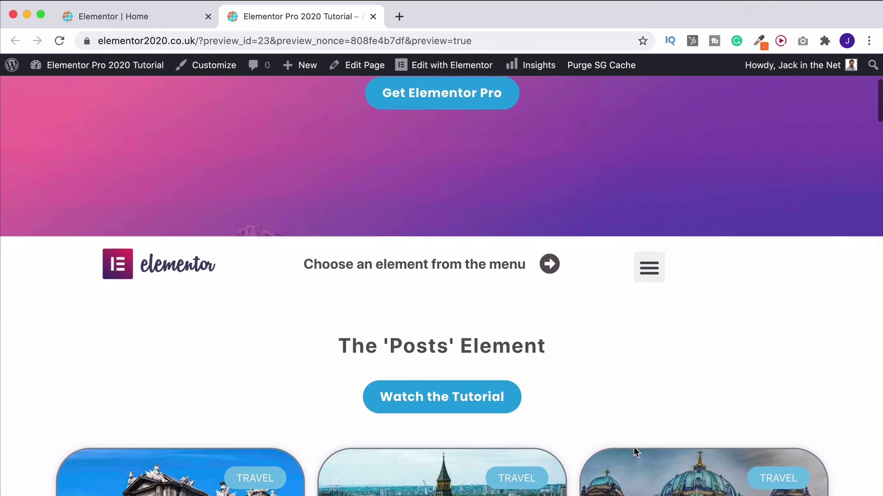
scroll(634, 448, down, 1)
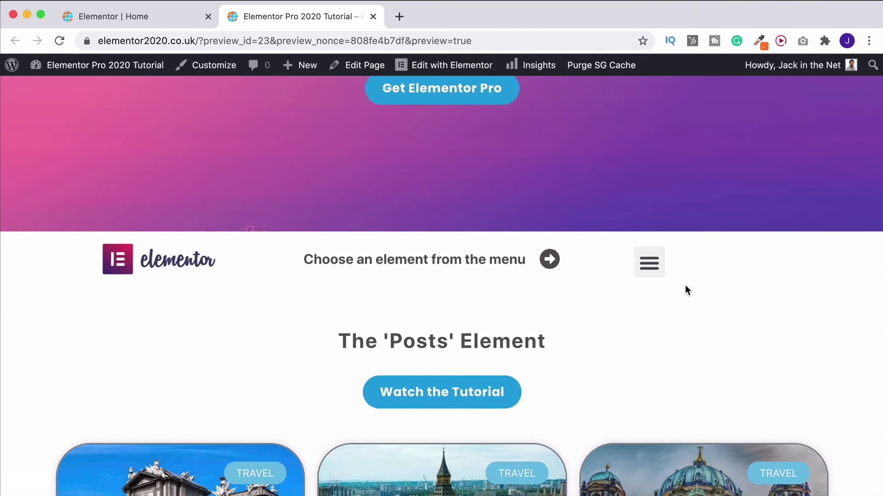
scroll(656, 266, down, 1)
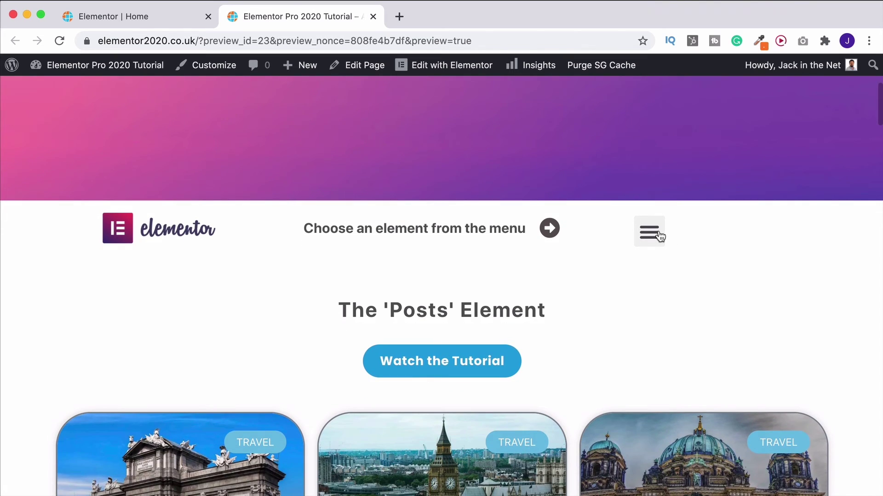
Step: Test the hamburger menu on the previewed page by expanding it and opening and closing the Posts Element submenu
click(659, 235)
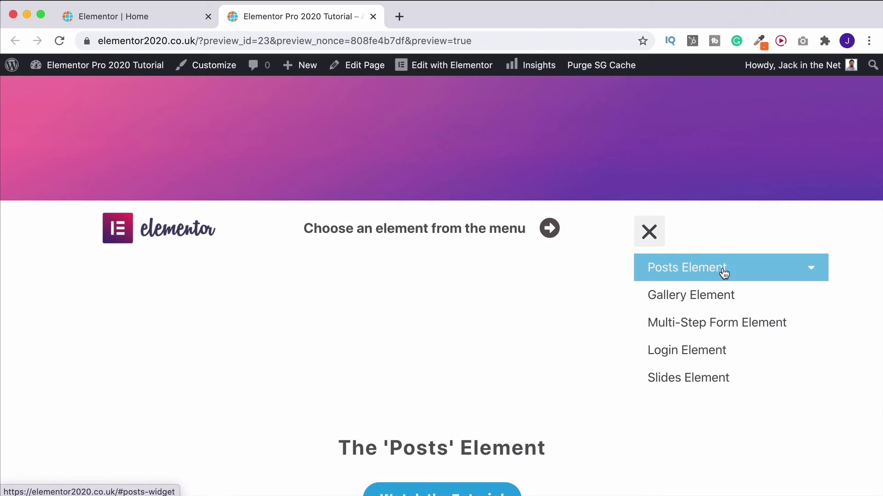
click(811, 271)
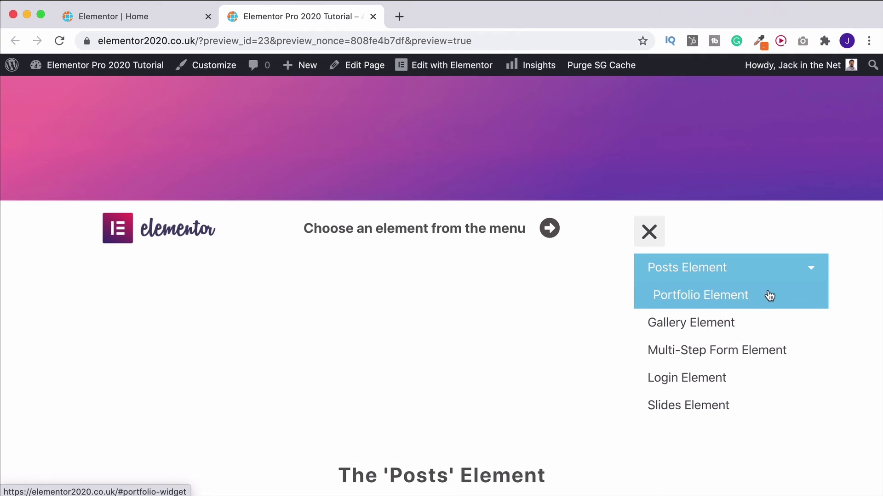
click(813, 271)
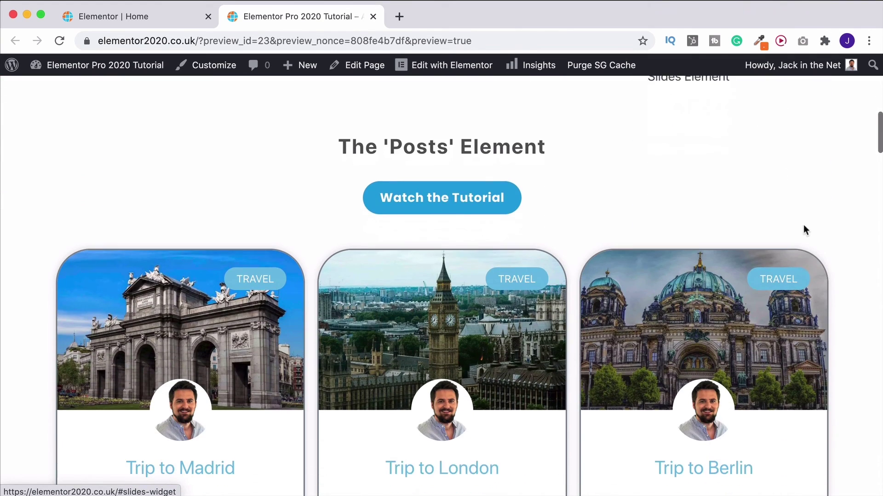
Step: Test the hamburger menu's Login Element link and go back up the page from the section it leads to
scroll(615, 343, up, 3)
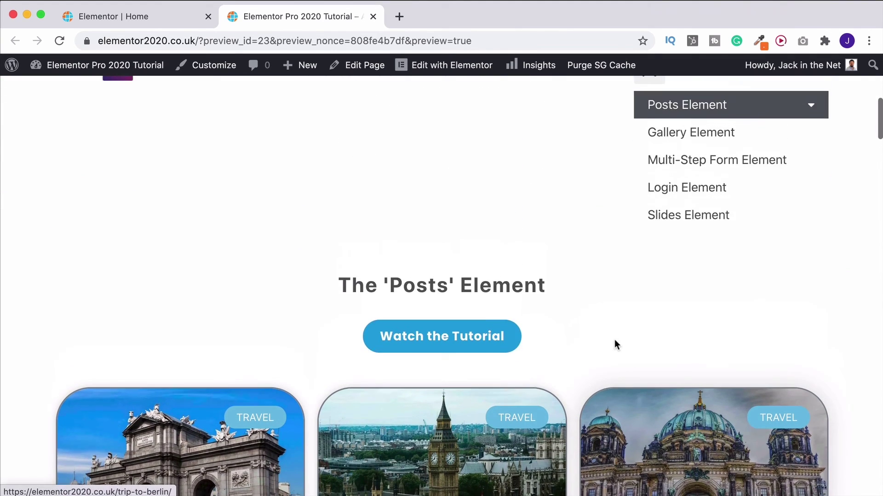
scroll(616, 342, up, 2)
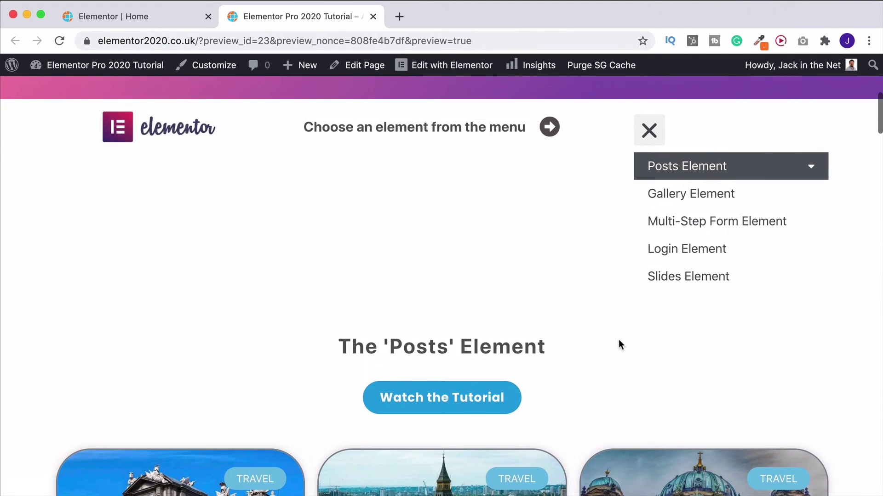
click(684, 248)
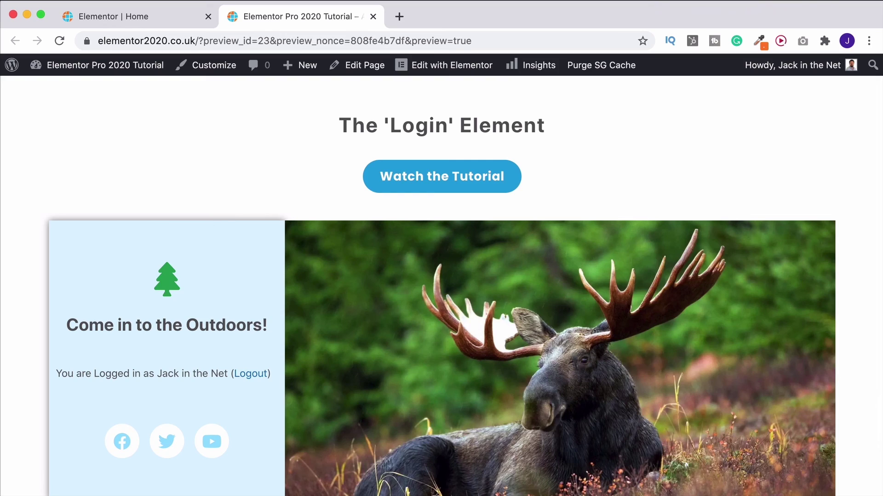
scroll(765, 361, up, 20)
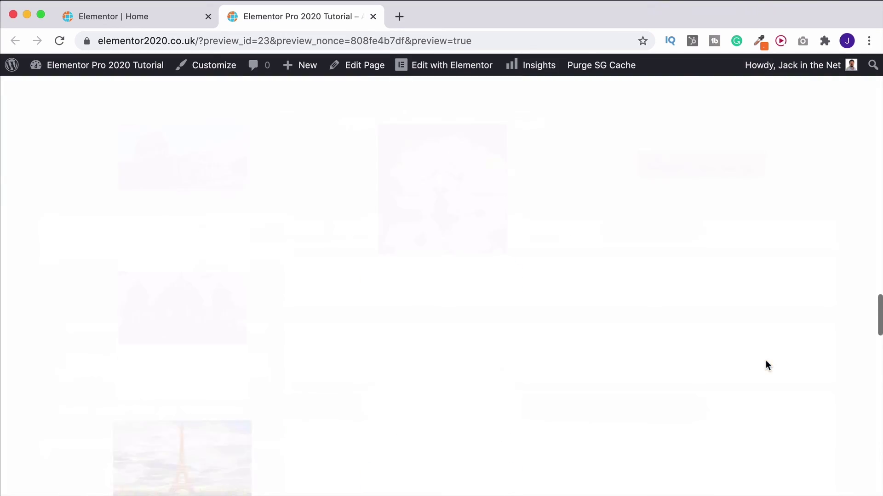